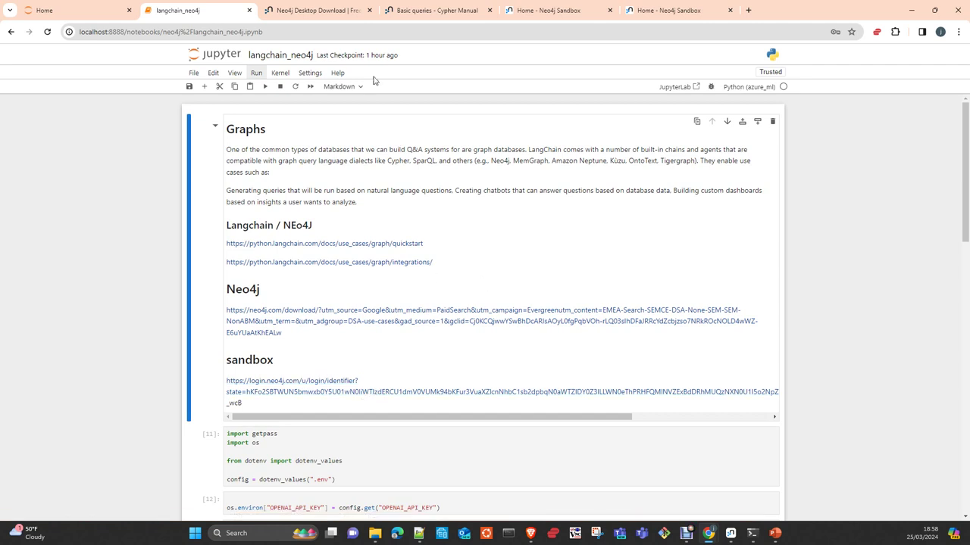
- Open the Neo4j Desktop download page in the browser to show where the application is obtained
left_click(291, 12)
mouse_move(284, 81)
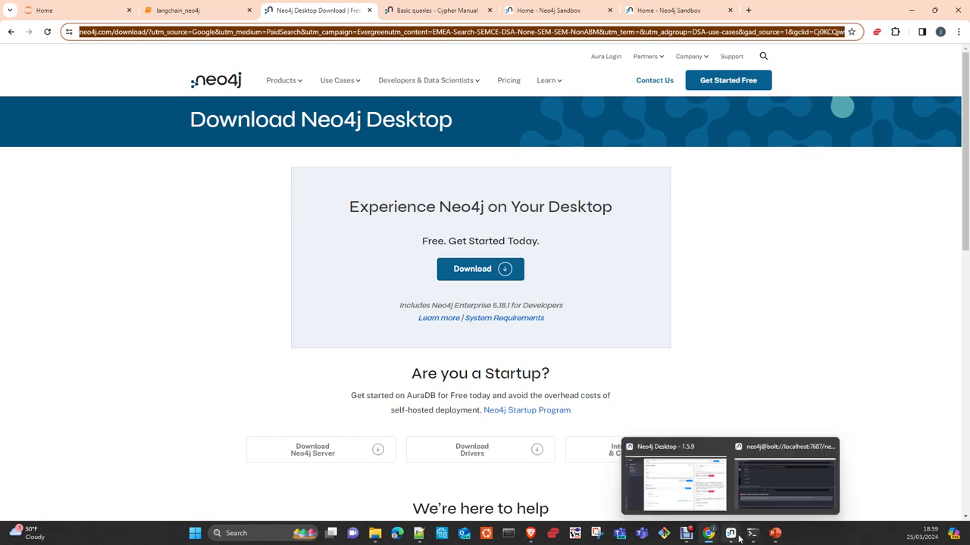
- Switch to Neo4j Desktop and cancel the new Graph DBMS form in Example Project
left_click(700, 503)
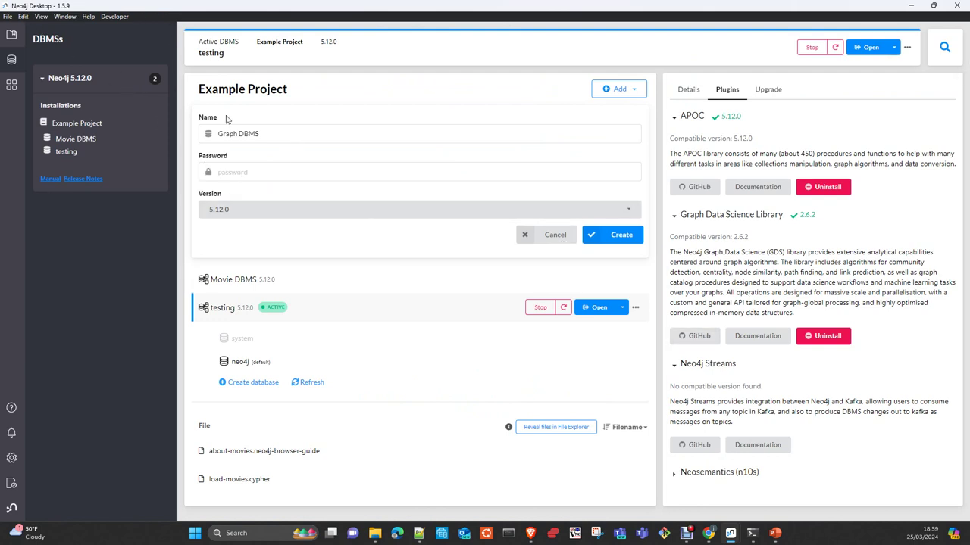
mouse_move(227, 279)
left_click(555, 240)
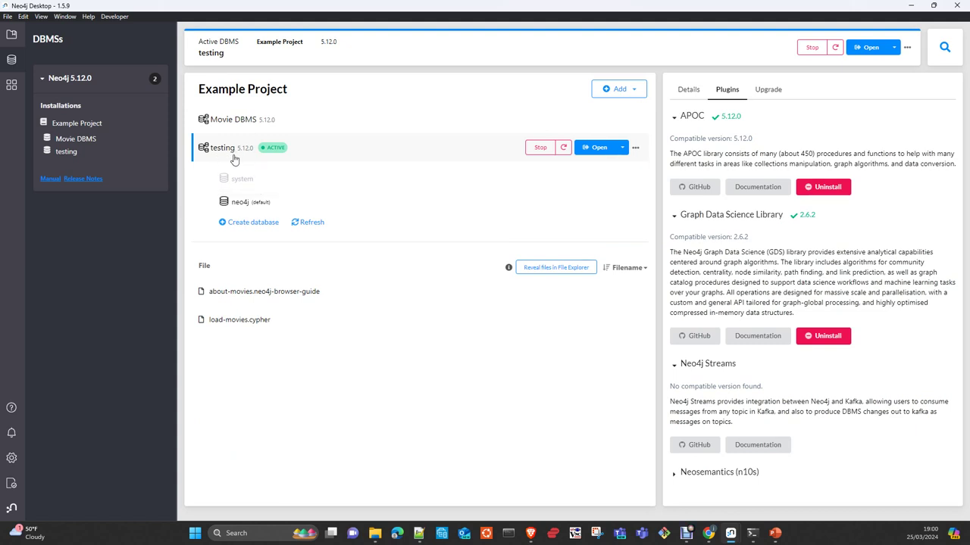
- Look through the testing DBMS's configuration settings from directories to the logging section, and close them without changes
left_click(636, 148)
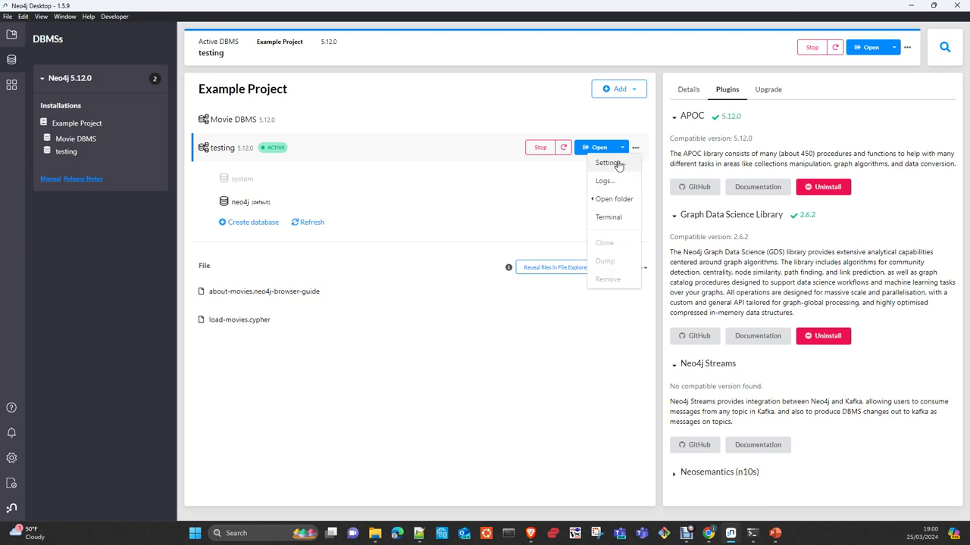
left_click(618, 164)
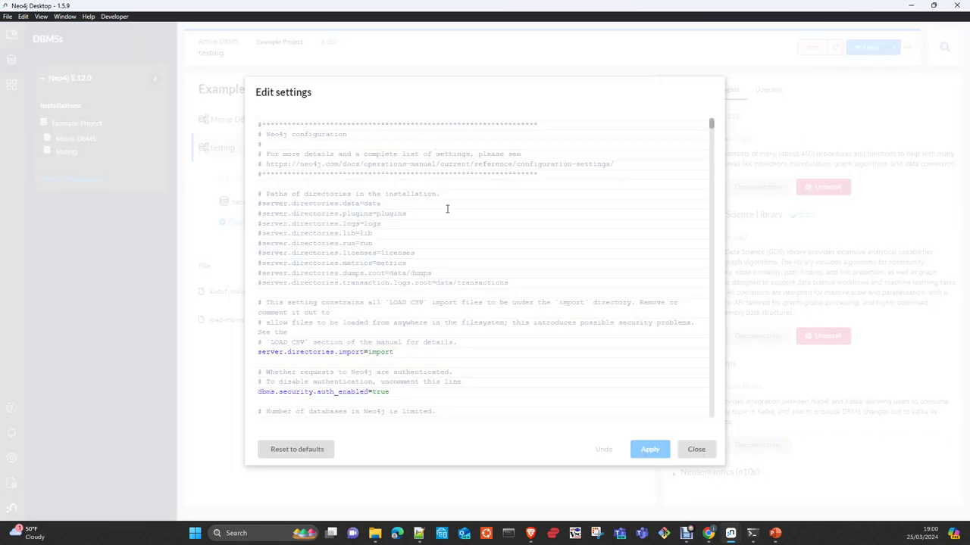
scroll(471, 257, "down", 15)
scroll(472, 259, "down", 4)
scroll(471, 257, "down", 4)
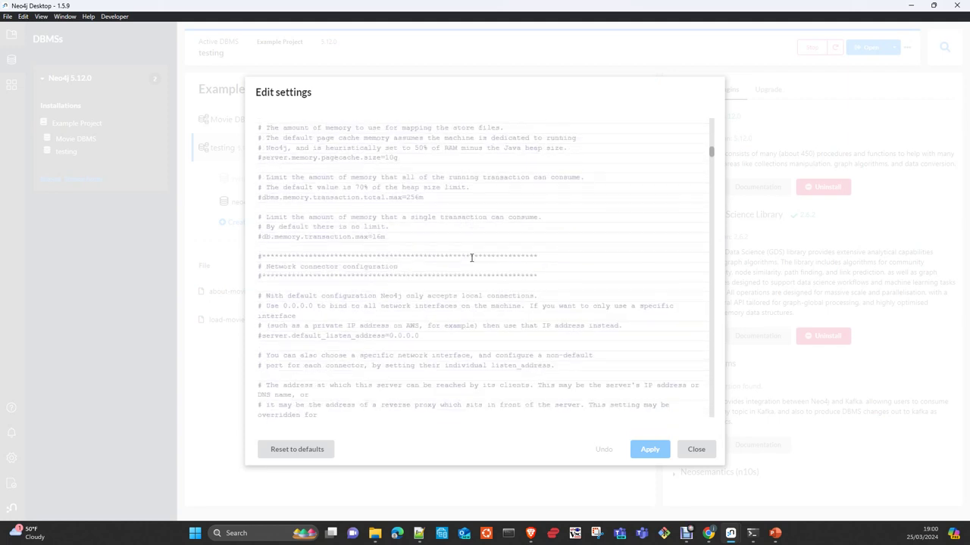
scroll(471, 258, "down", 8)
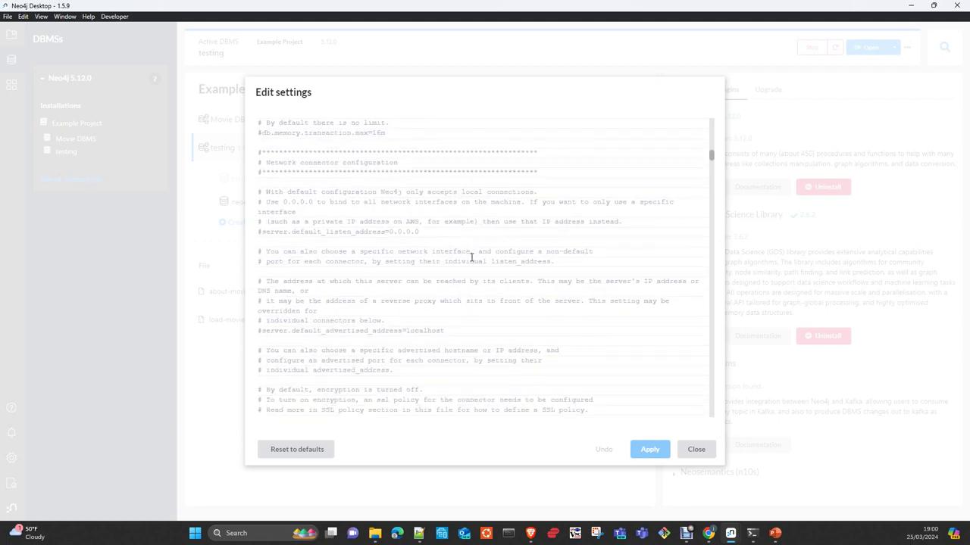
scroll(472, 258, "down", 12)
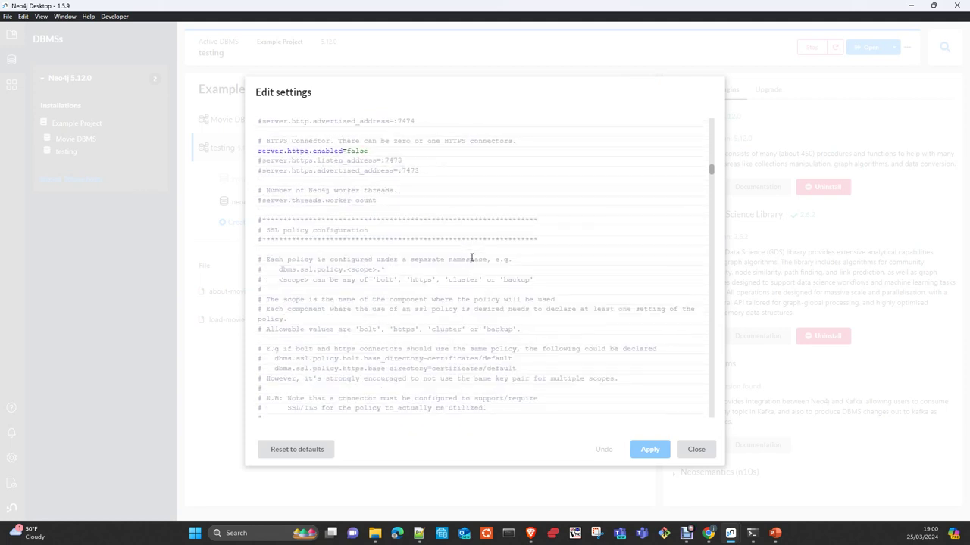
scroll(471, 257, "down", 10)
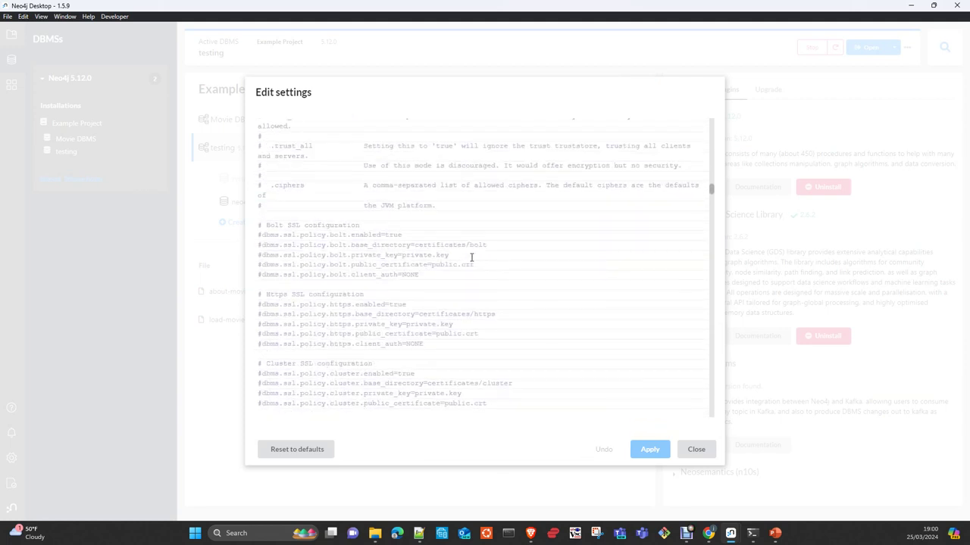
scroll(471, 258, "down", 10)
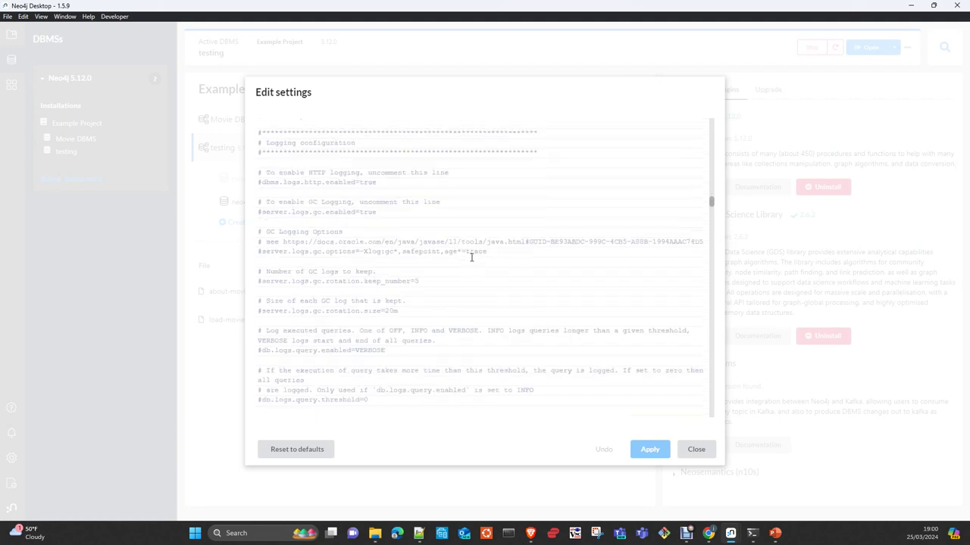
scroll(471, 257, "down", 1)
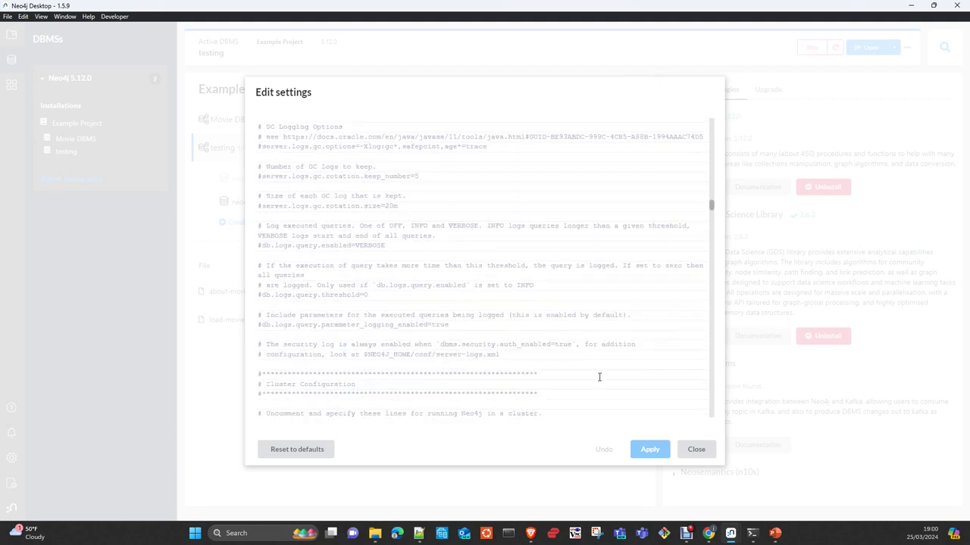
left_click(696, 449)
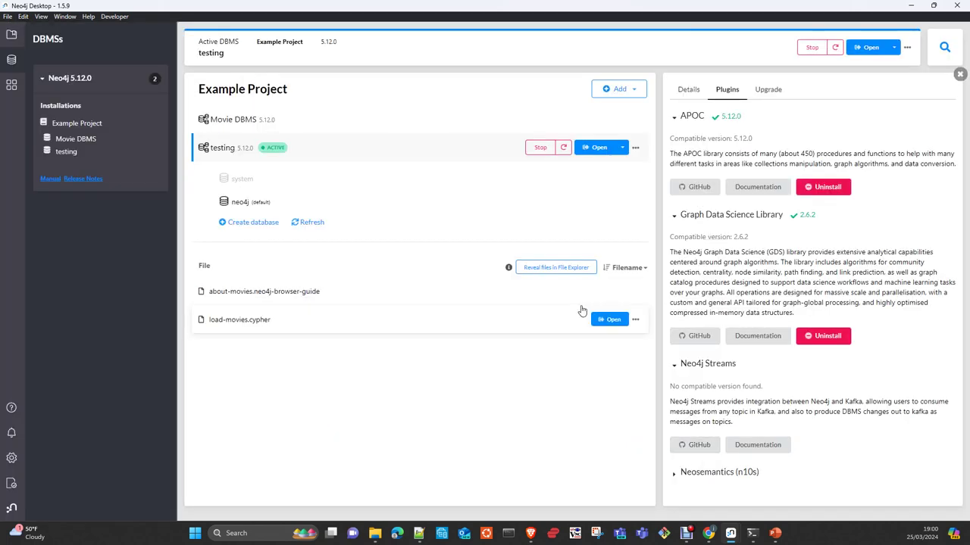
- Inspect the default neo4j database's statistics and the testing DBMS's settings and connection details
left_click(299, 202)
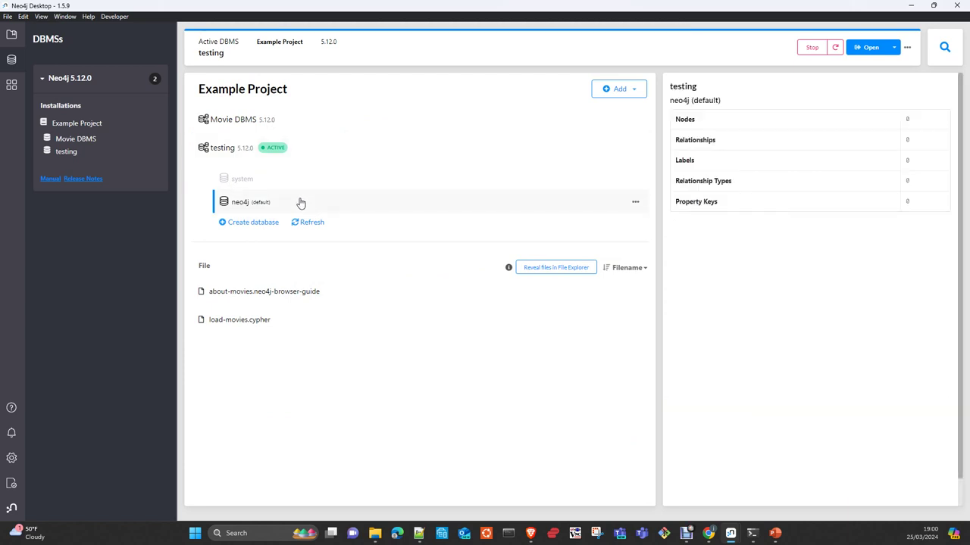
left_click(312, 157)
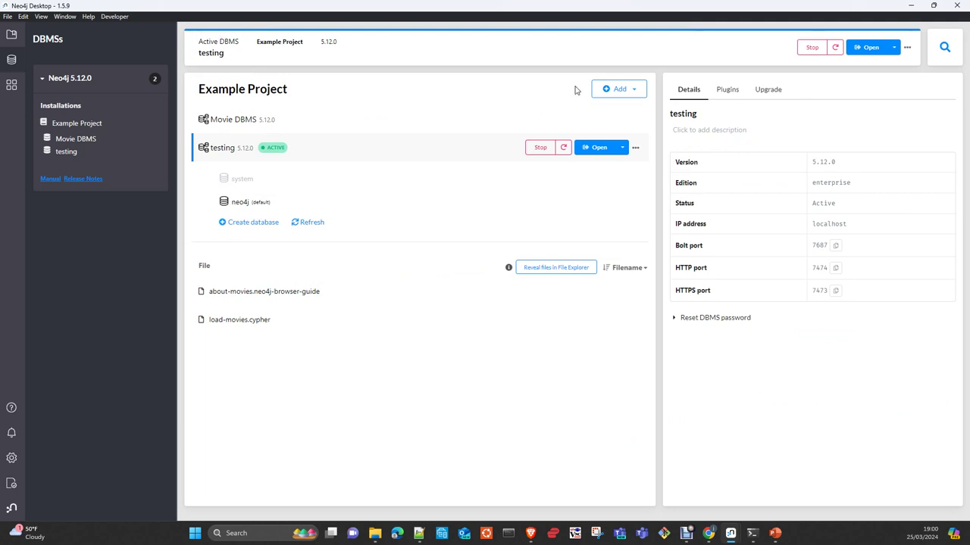
left_click(907, 48)
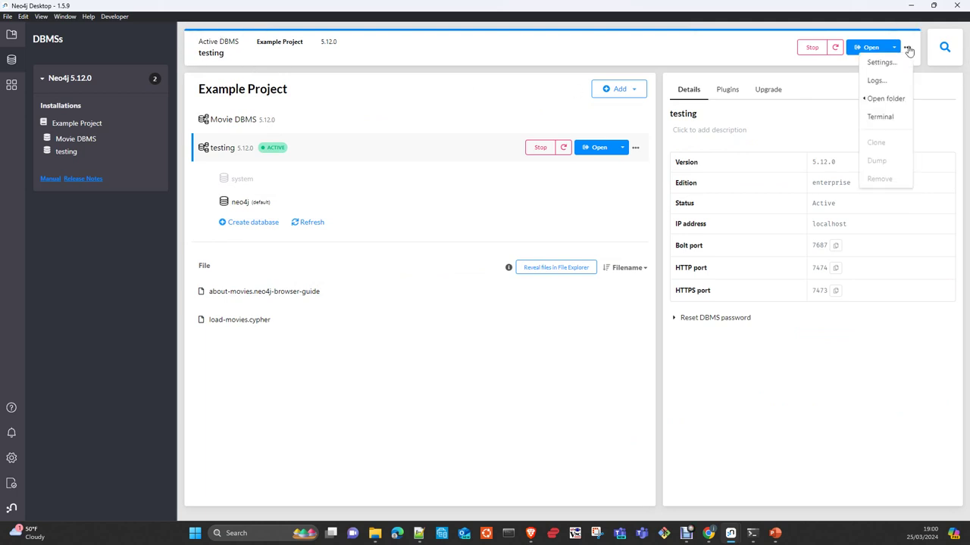
left_click(880, 63)
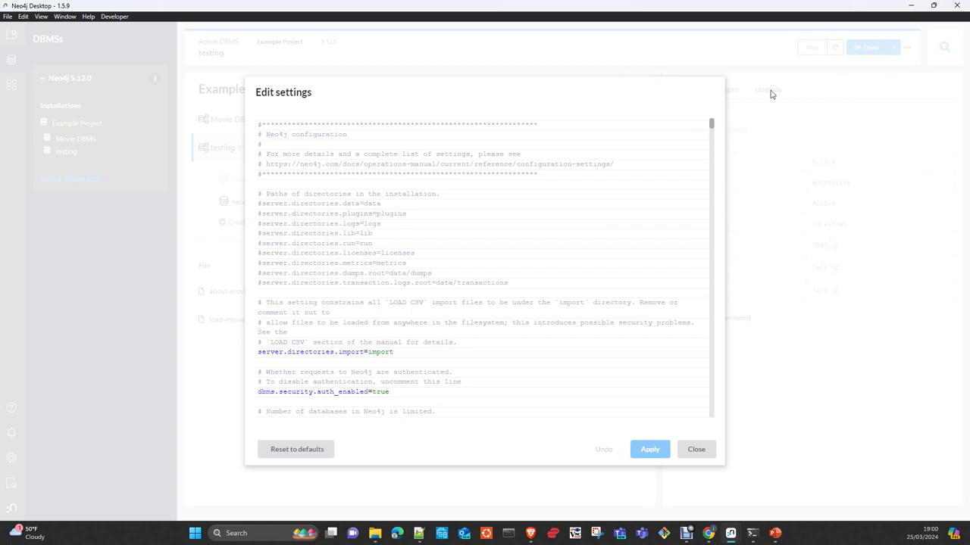
left_click(695, 449)
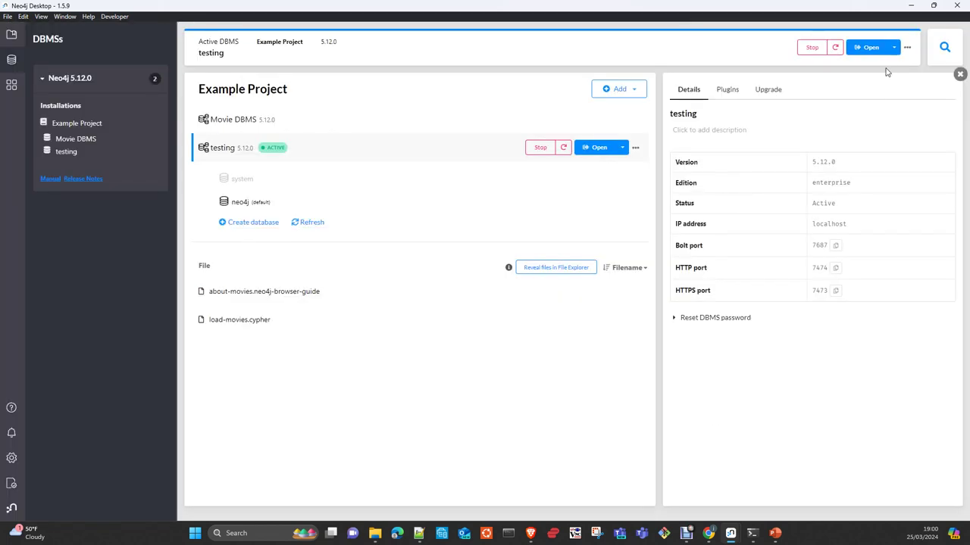
left_click(909, 48)
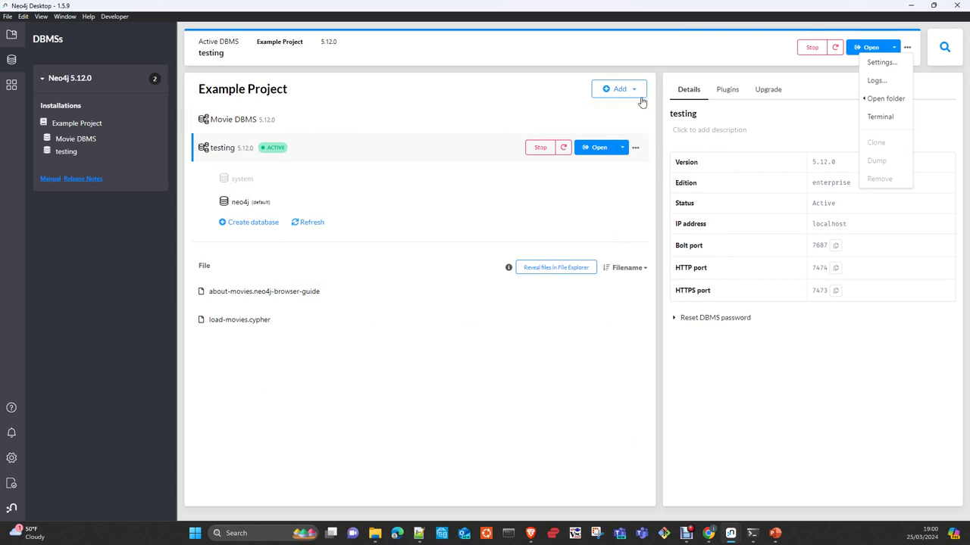
left_click(411, 200)
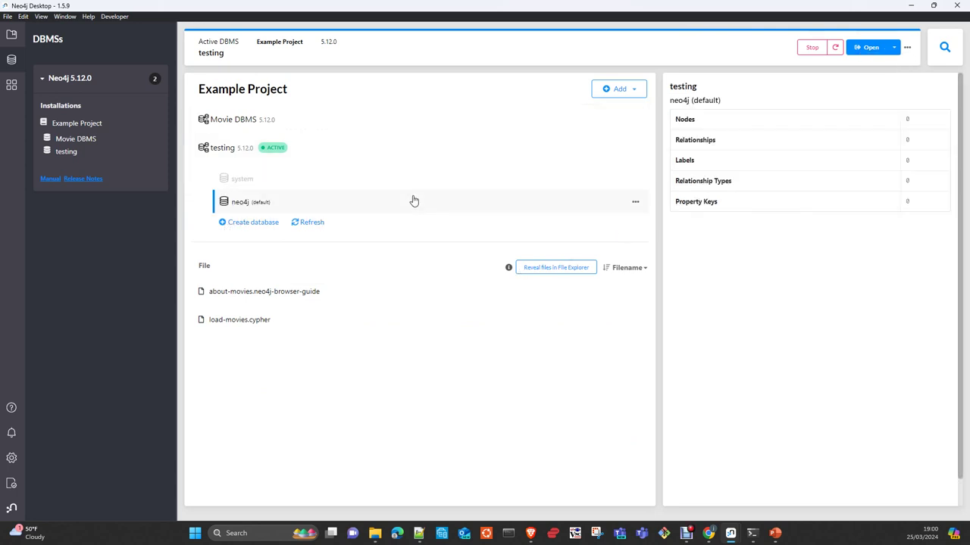
left_click(329, 150)
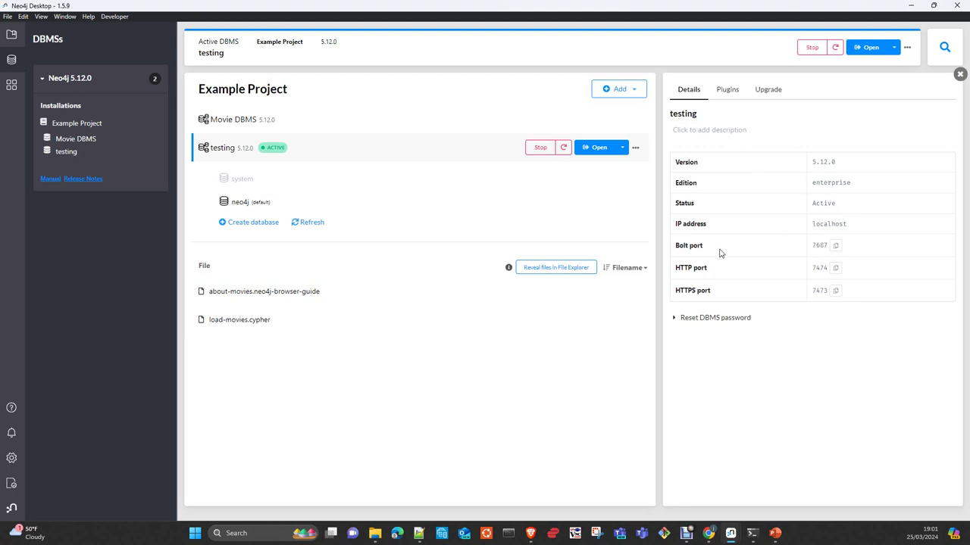
- Show the testing DBMS's plugins and expand the APOC and Graph Data Science Library entries
left_click(731, 93)
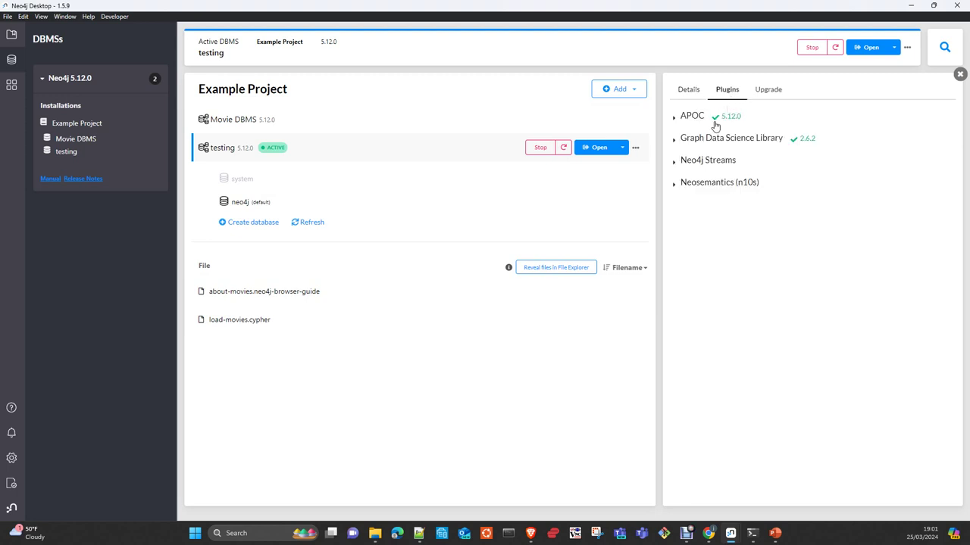
left_click(672, 119)
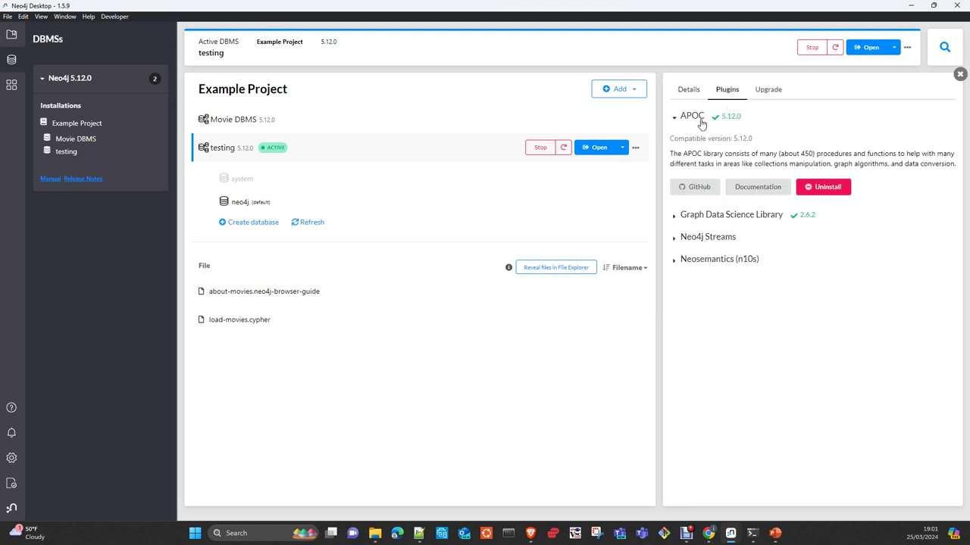
left_click(672, 216)
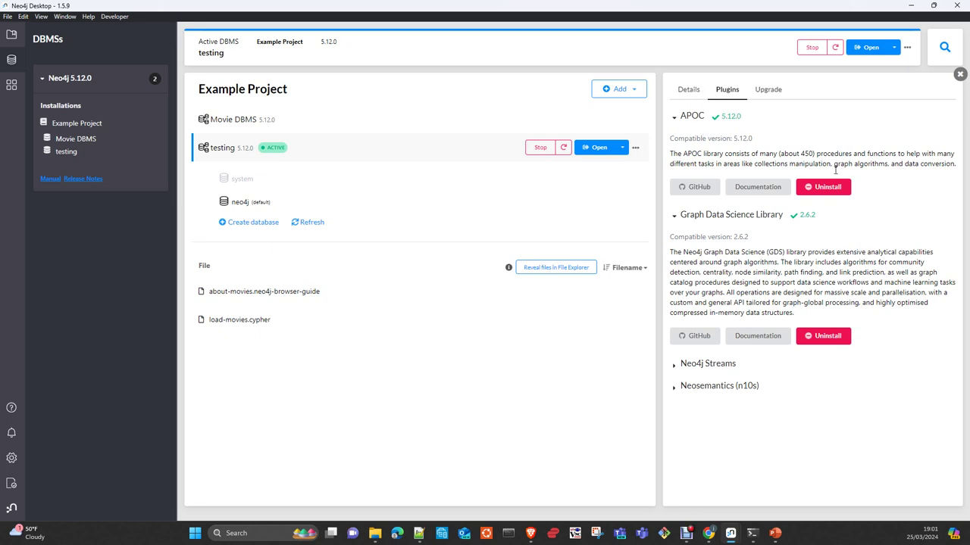
- Open the APOC plugin's GitHub repository and read through its README, including the procedures, manual installation and Docker sections
right_click(709, 191)
left_click(671, 190)
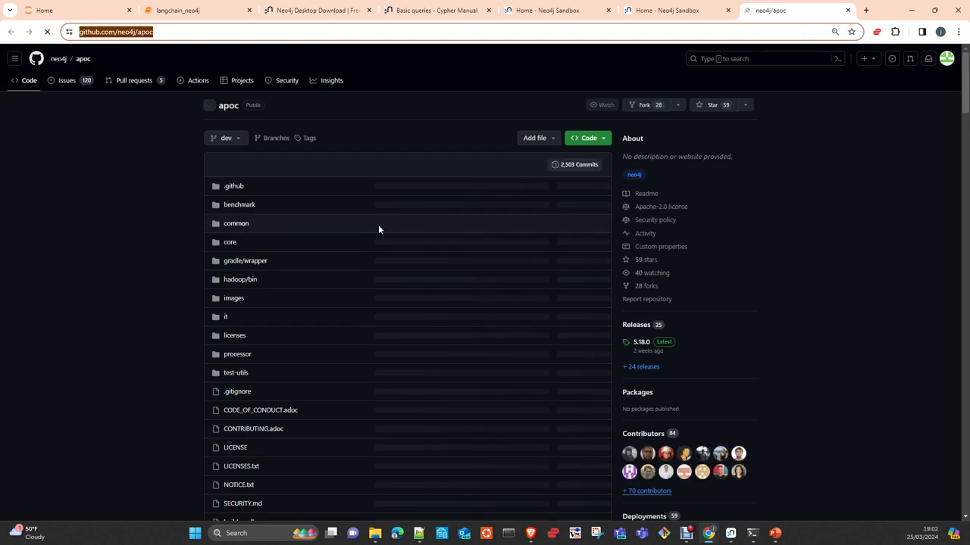
scroll(333, 231, "down", 15)
scroll(337, 237, "up", 5)
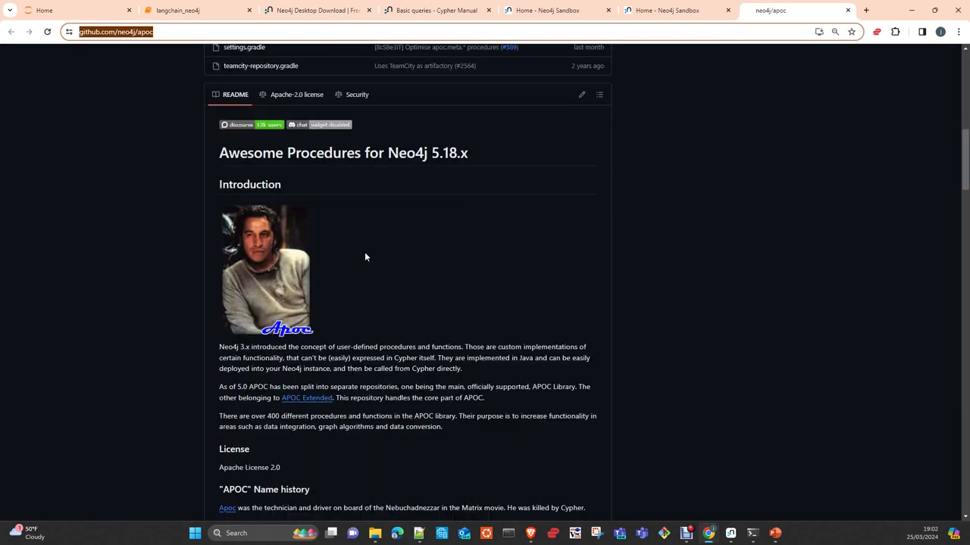
scroll(371, 286, "down", 2)
scroll(377, 289, "down", 10)
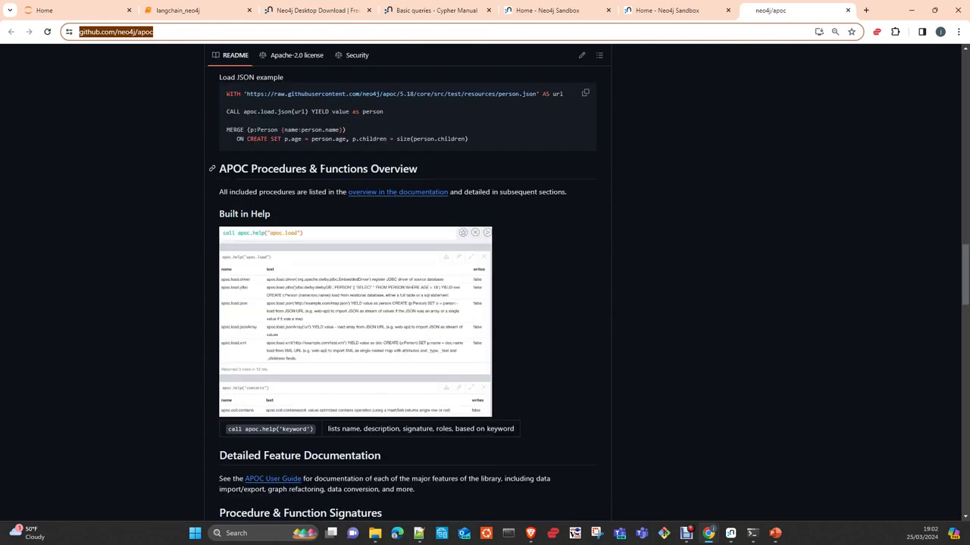
scroll(511, 176, "down", 5)
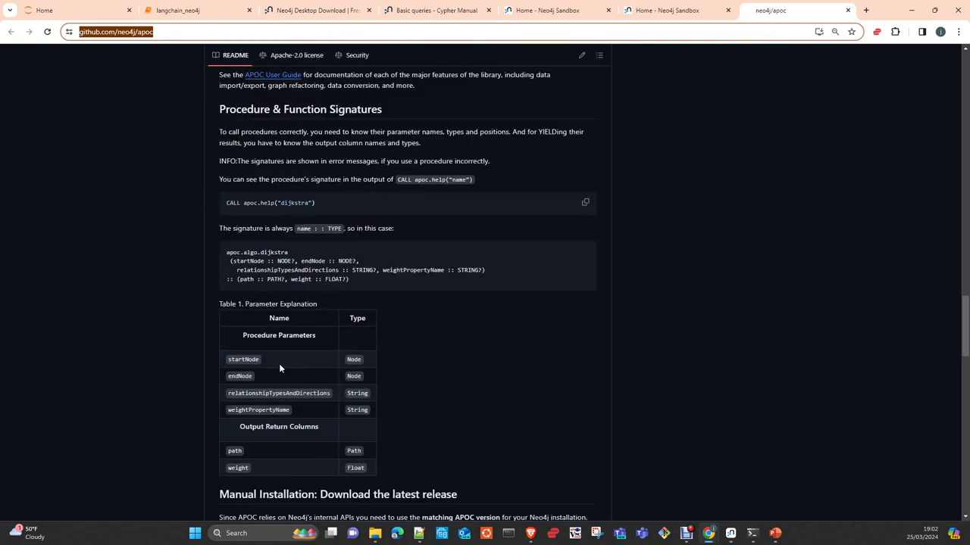
scroll(321, 371, "down", 5)
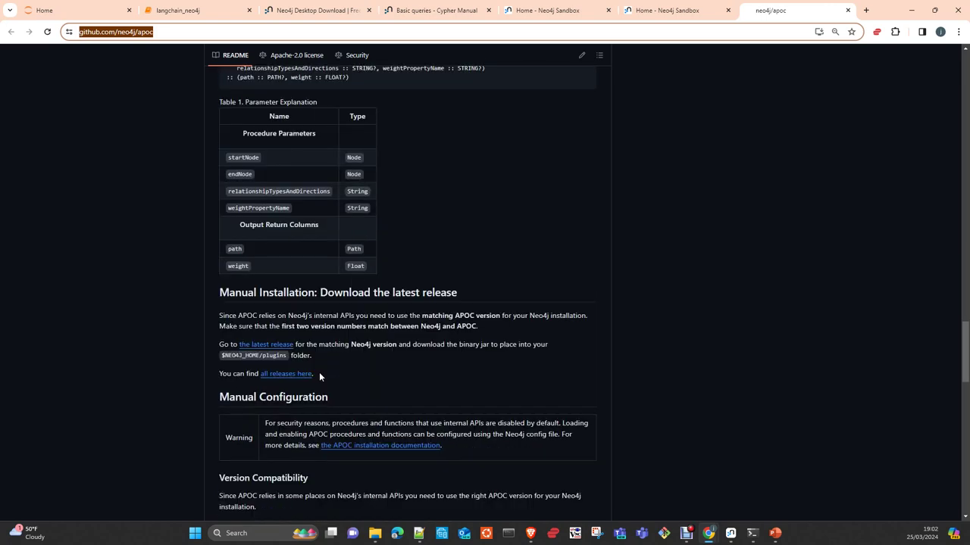
scroll(322, 374, "down", 12)
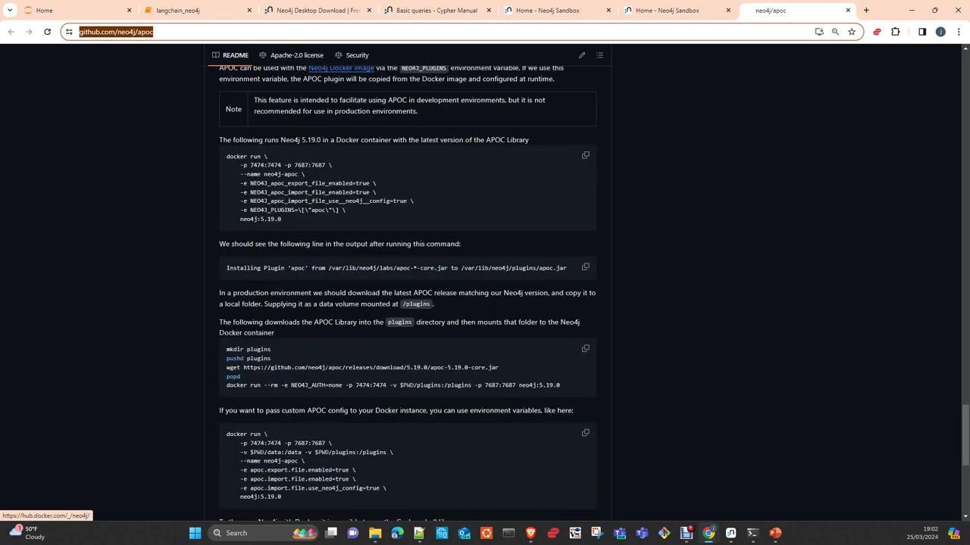
scroll(331, 371, "down", 3)
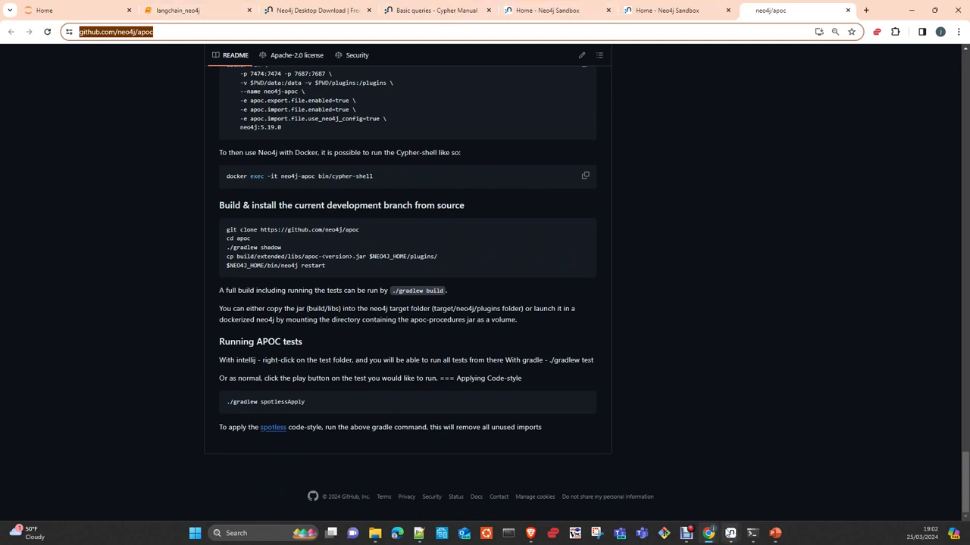
- Return to Neo4j Desktop, open the Graph Data Science Library's GitHub repository and examine the README's installation and version compatibility information
mouse_move(730, 535)
left_click(706, 494)
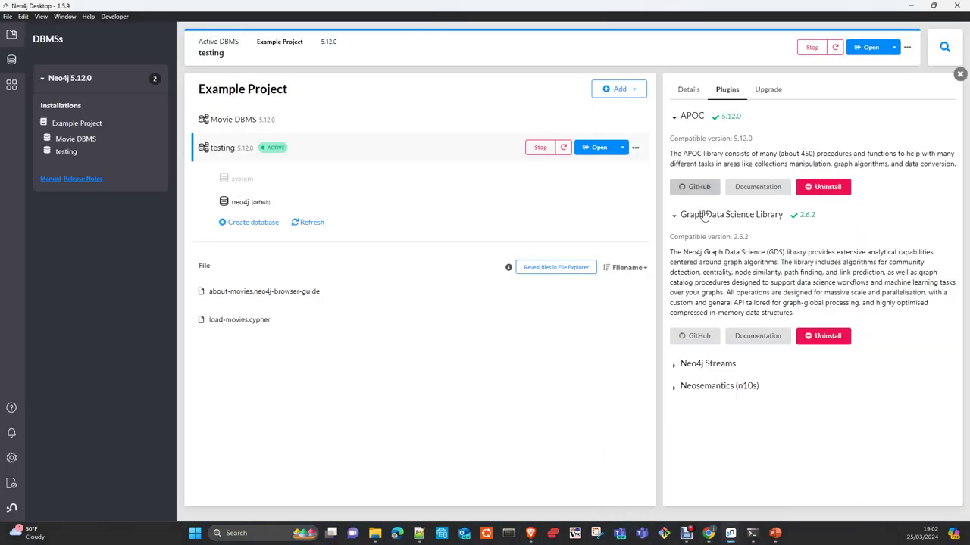
left_click(697, 336)
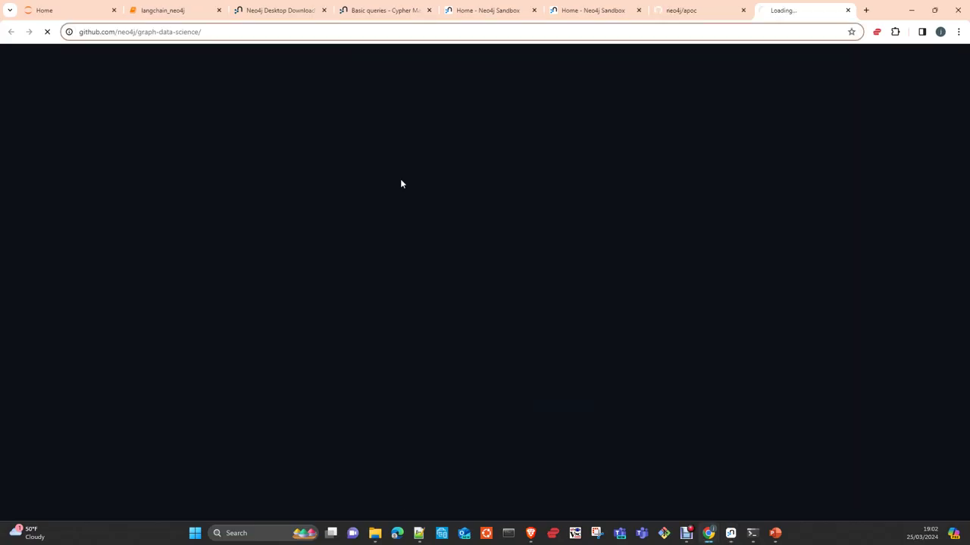
scroll(300, 252, "down", 3)
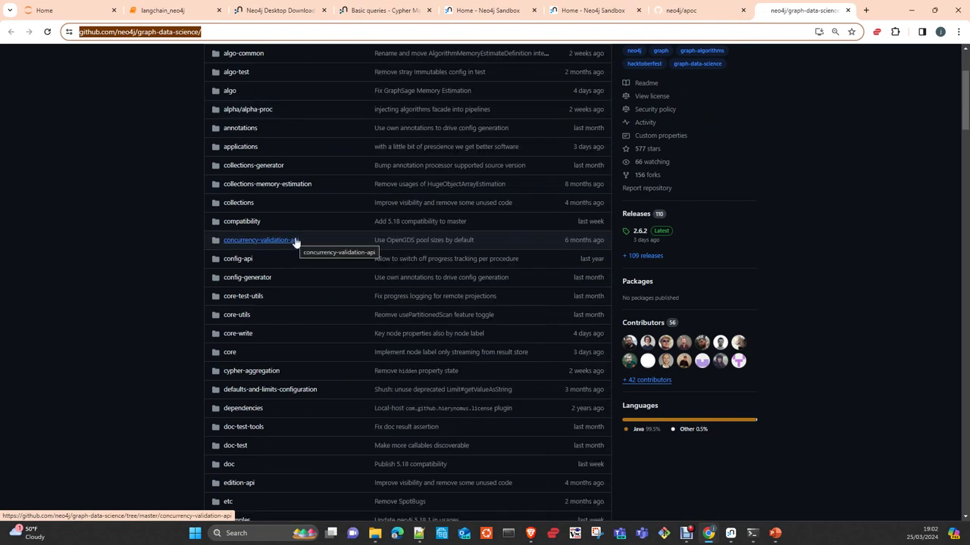
scroll(789, 287, "down", 13)
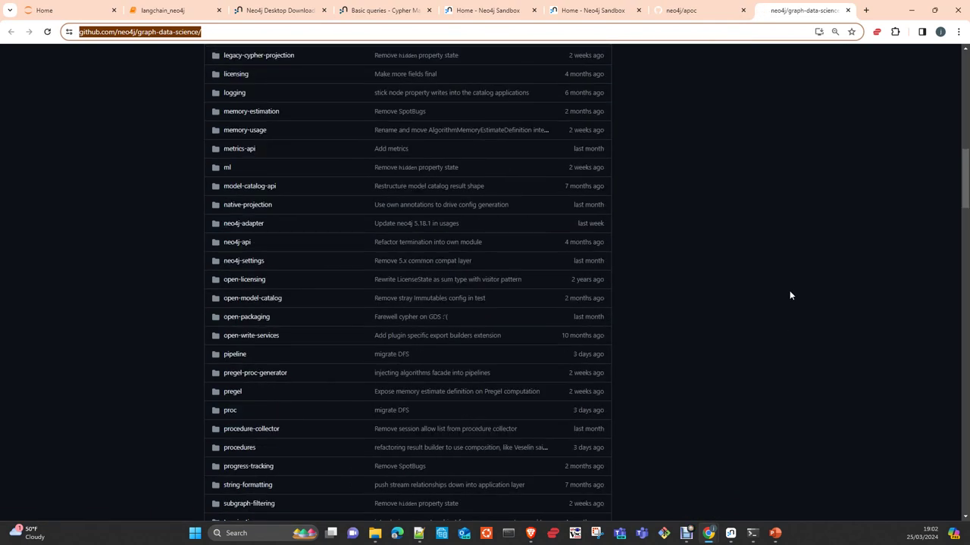
scroll(788, 295, "down", 8)
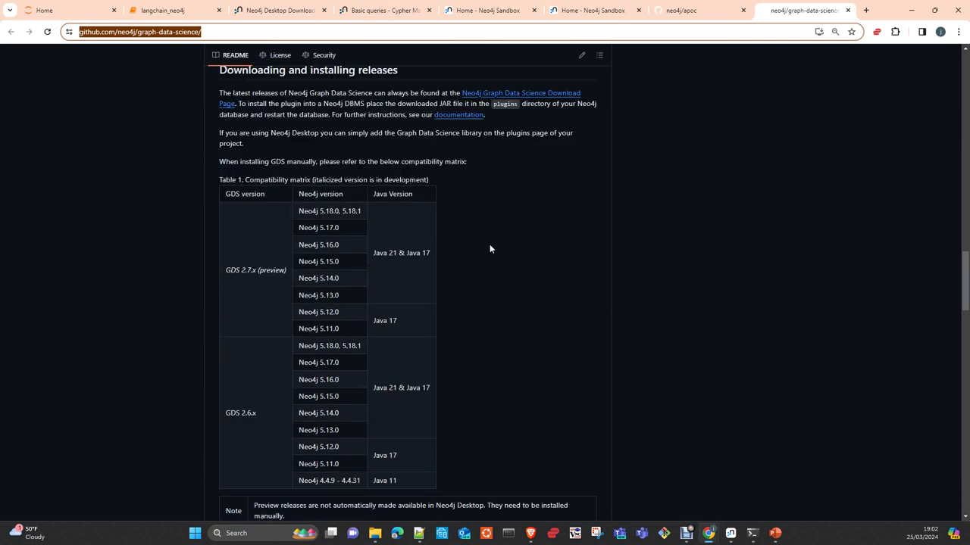
- Examine the Graph Data Science README's sections on OpenGDS, the Pregel API, the Python client and building the library
scroll(489, 248, "down", 3)
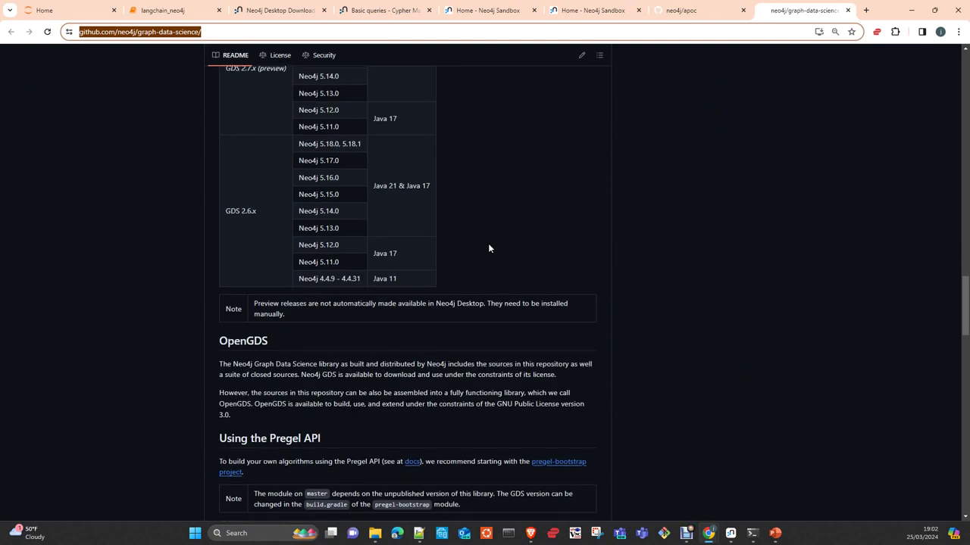
scroll(488, 249, "up", 3)
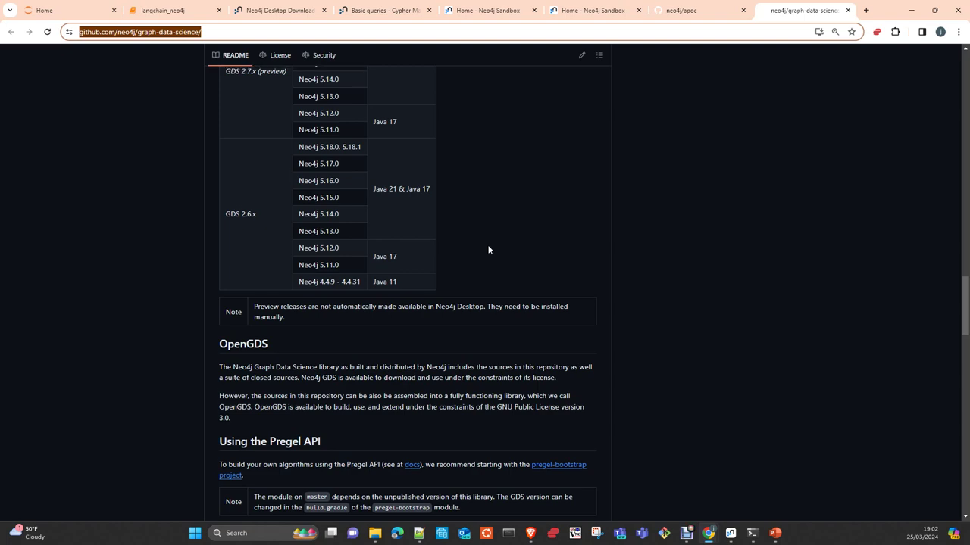
scroll(489, 250, "down", 5)
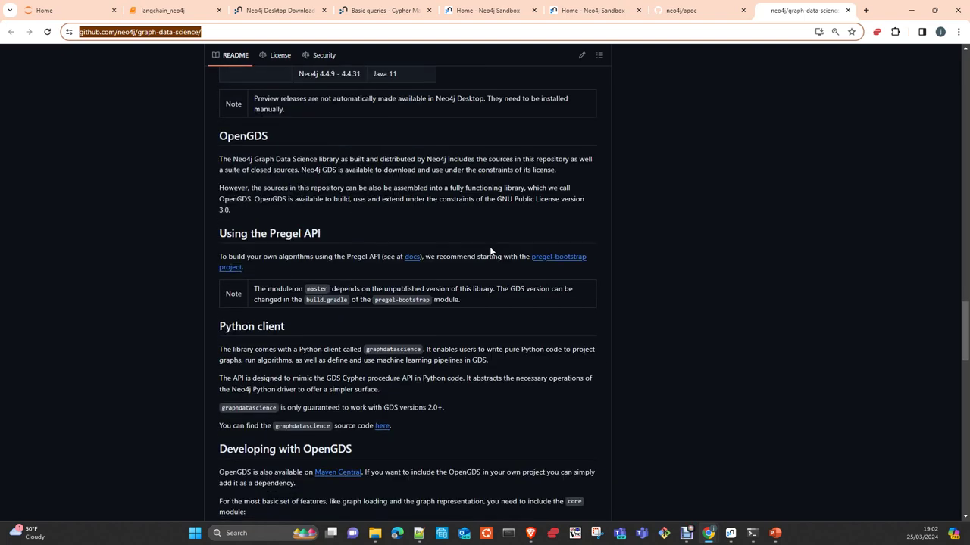
scroll(490, 250, "down", 7)
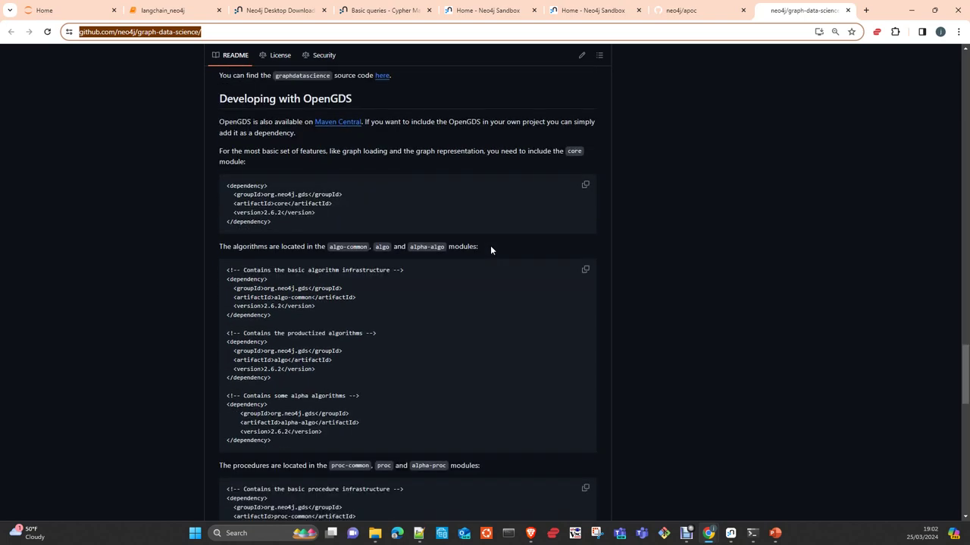
scroll(518, 227, "down", 3)
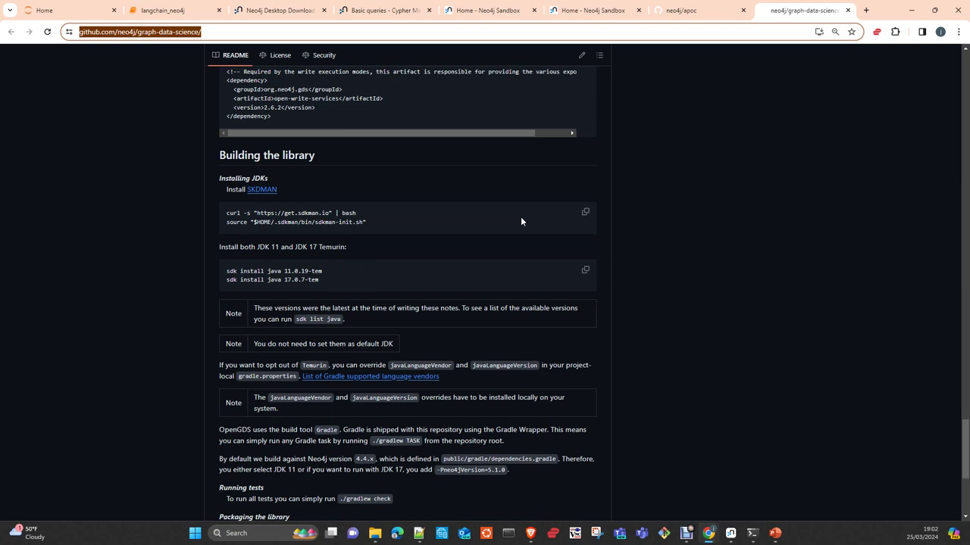
scroll(520, 221, "up", 3)
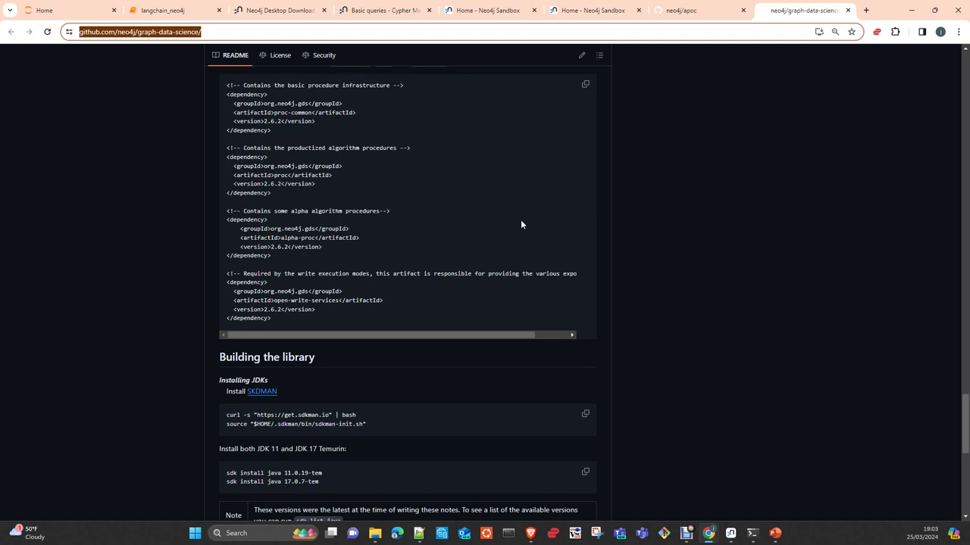
scroll(520, 223, "down", 2)
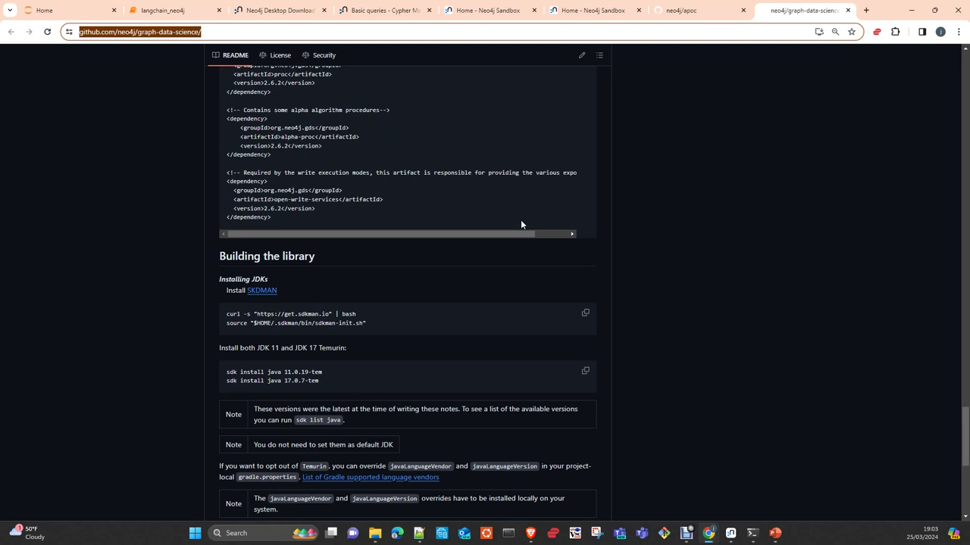
scroll(520, 223, "down", 2)
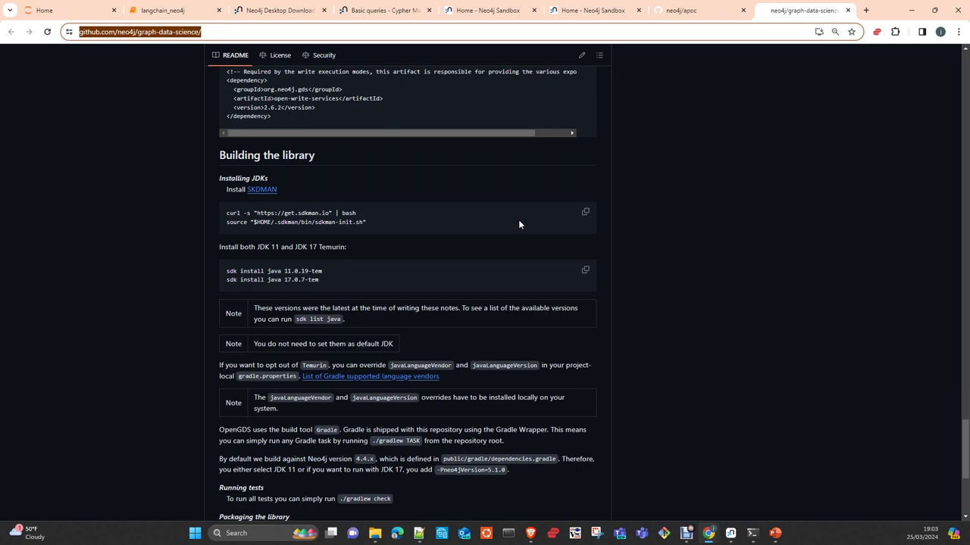
scroll(519, 221, "down", 5)
- Read back through the Graph Data Science README to its introduction and briefly compare it with the neo4j/apoc repository page
scroll(521, 224, "up", 12)
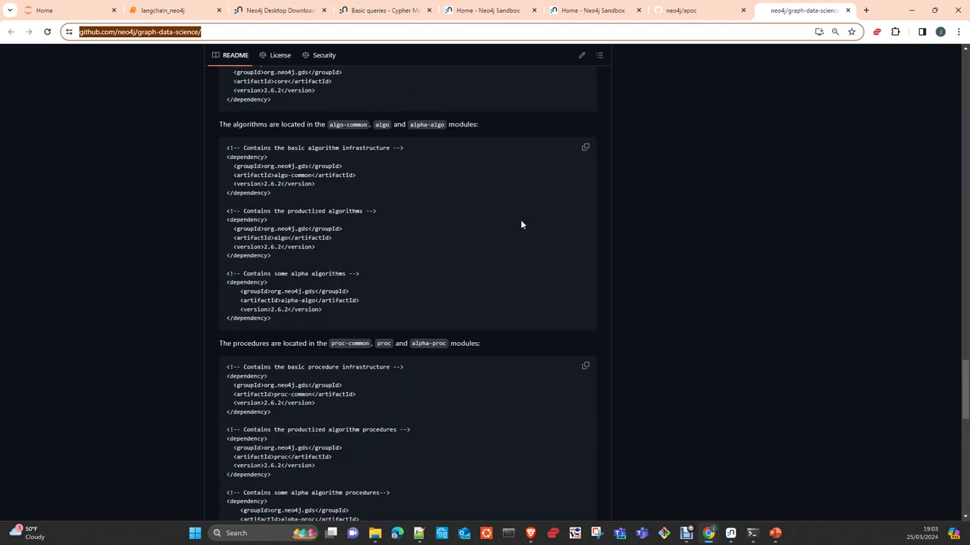
scroll(521, 224, "up", 2)
scroll(520, 224, "up", 2)
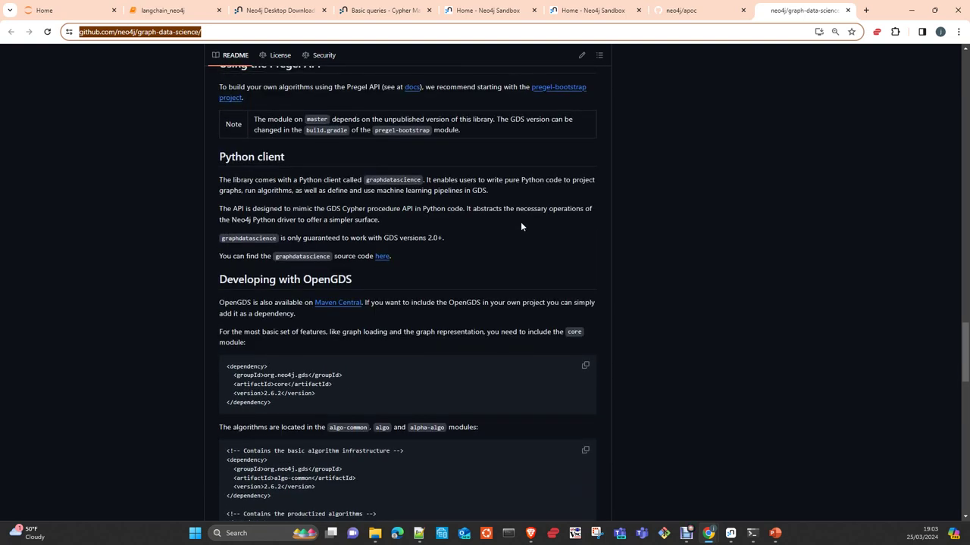
scroll(521, 226, "up", 2)
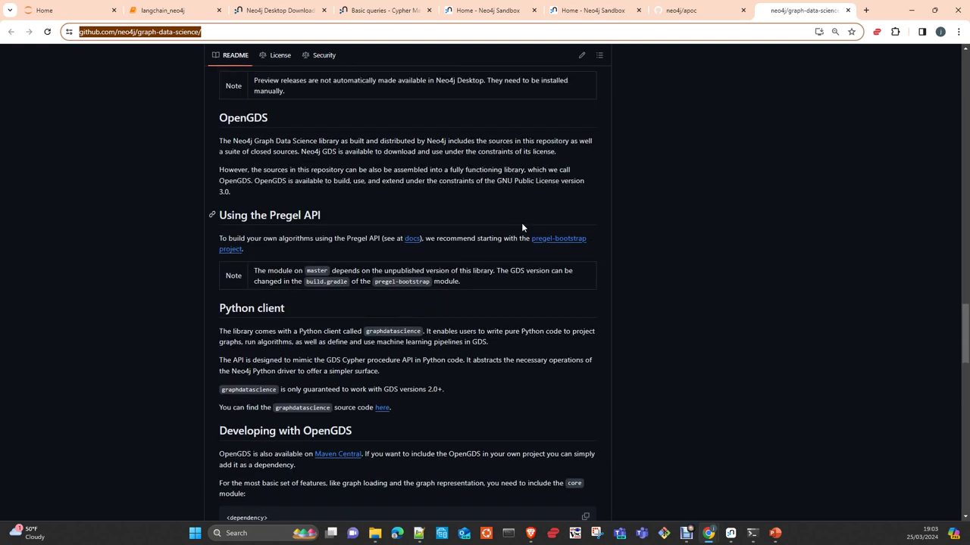
scroll(522, 226, "up", 5)
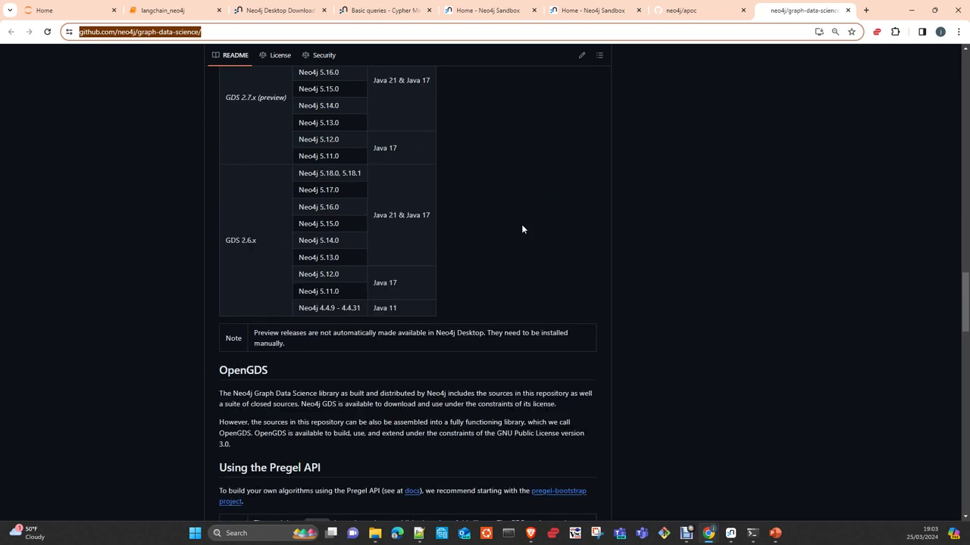
scroll(521, 224, "up", 2)
scroll(521, 222, "up", 2)
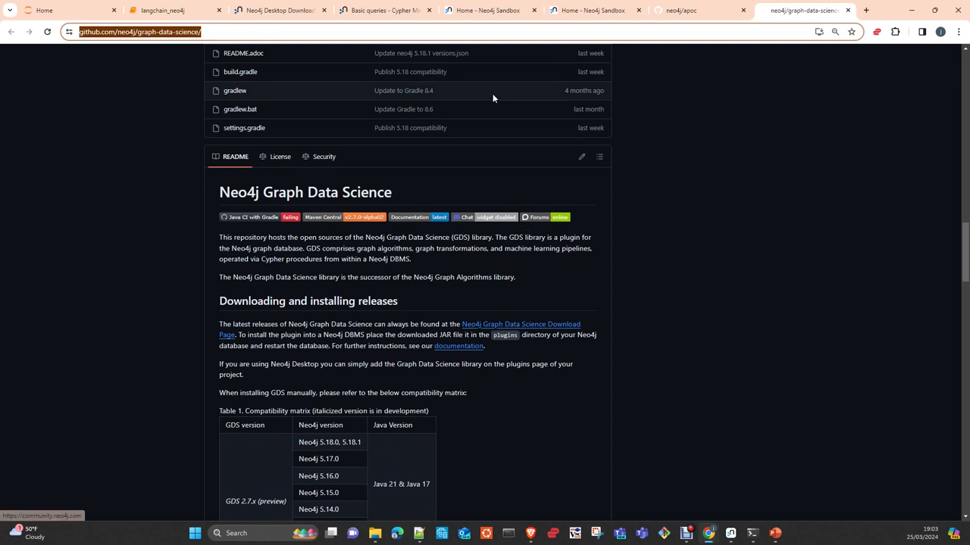
left_click(678, 12)
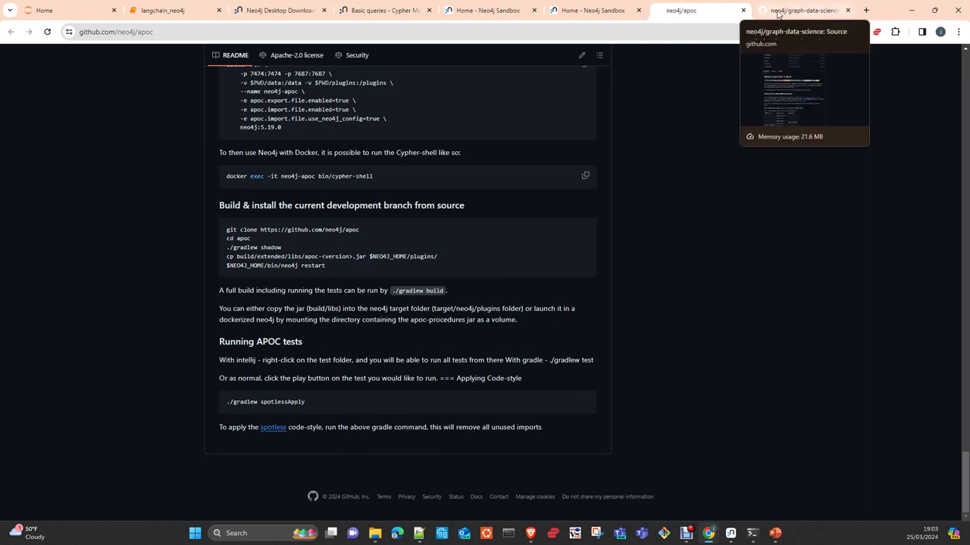
left_click(803, 11)
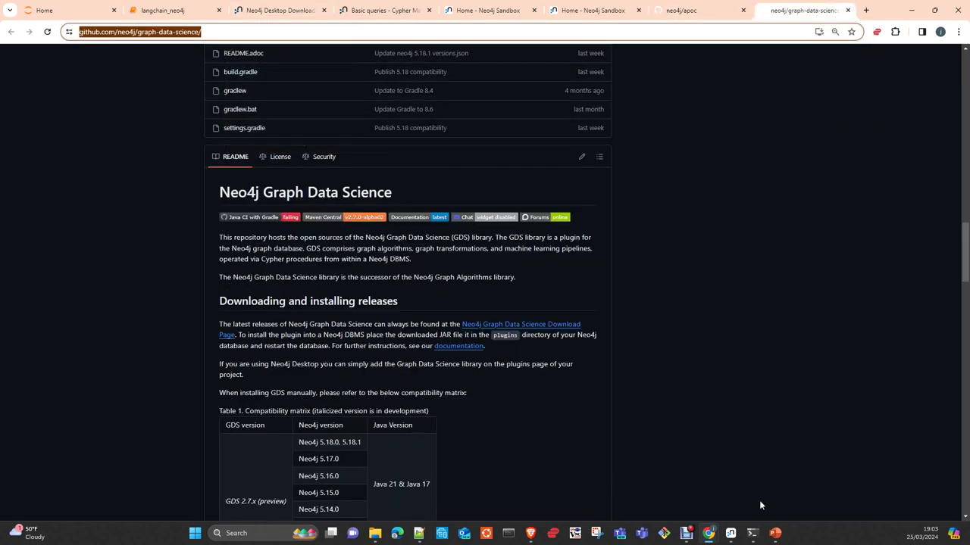
- Switch to Neo4j Desktop to review the testing DBMS's installed plugins, and return to the langchain_neo4j notebook in the browser
mouse_move(685, 532)
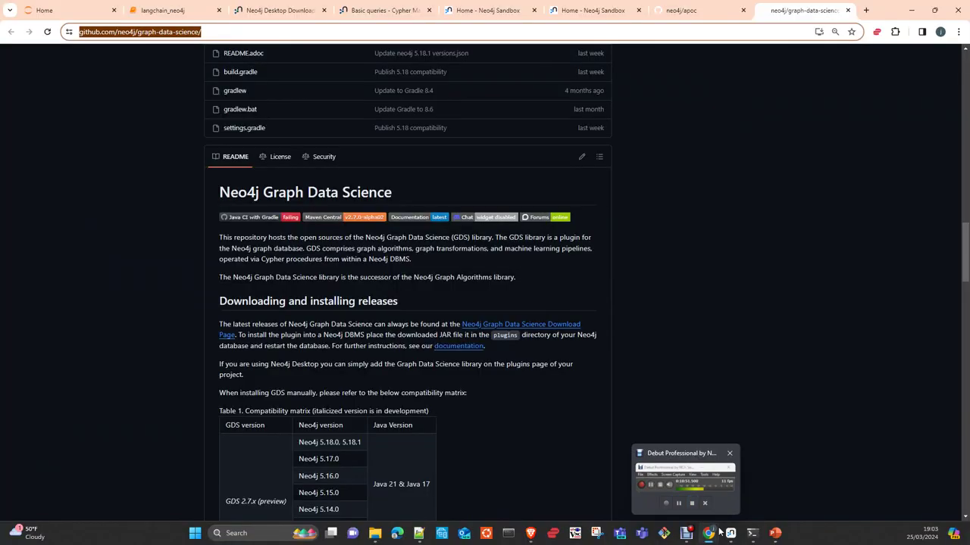
mouse_move(732, 534)
left_click(708, 494)
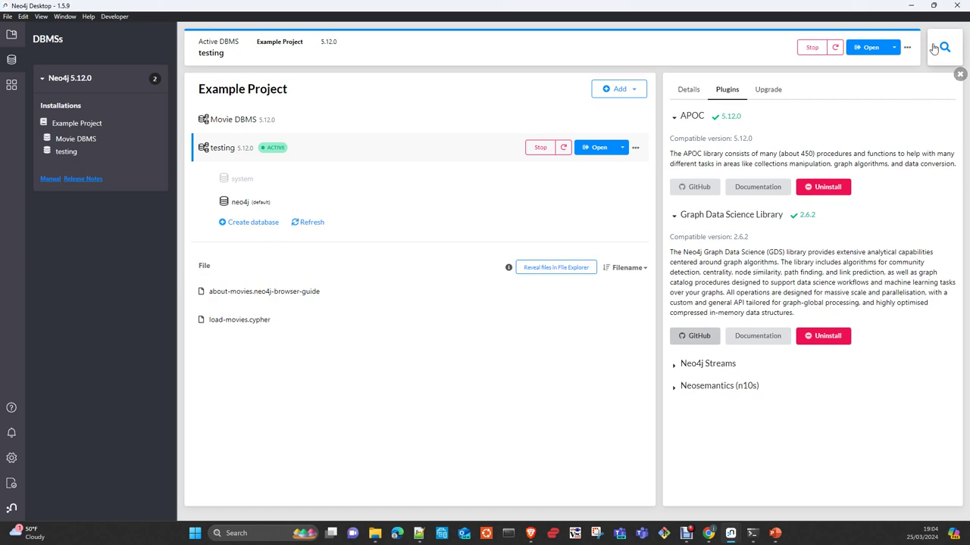
left_click(909, 6)
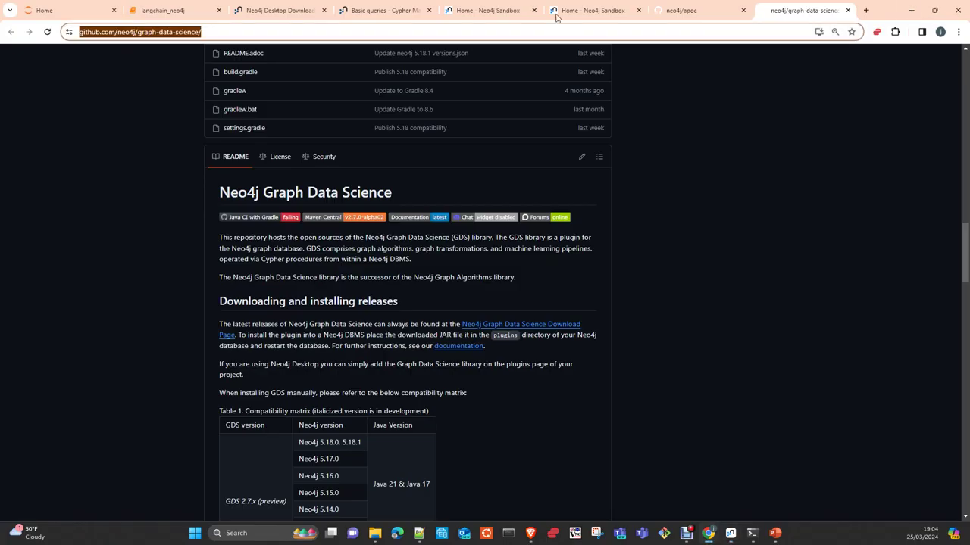
left_click(148, 9)
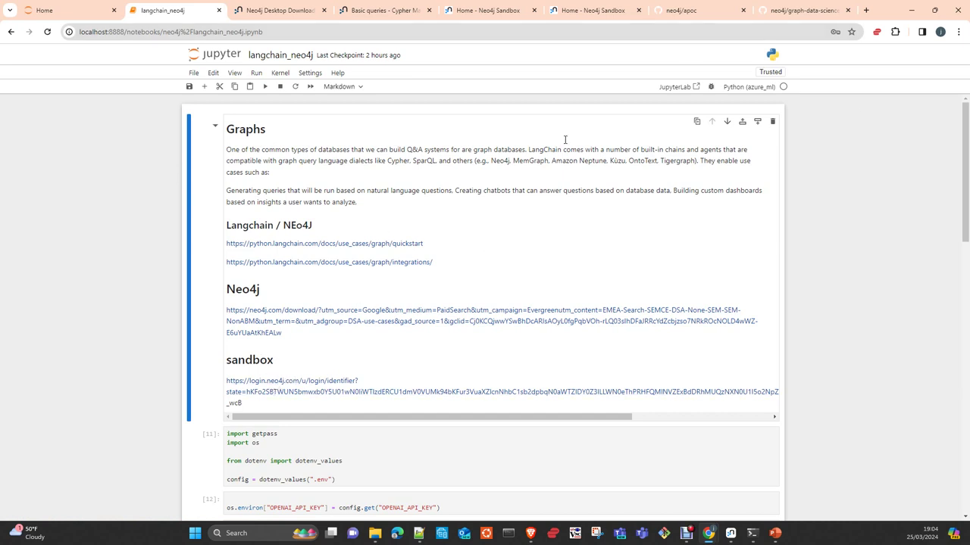
- Open the Neo4j Sandbox project selection, choose the Graph Data Science featured dataset and highlight its title
left_click(489, 14)
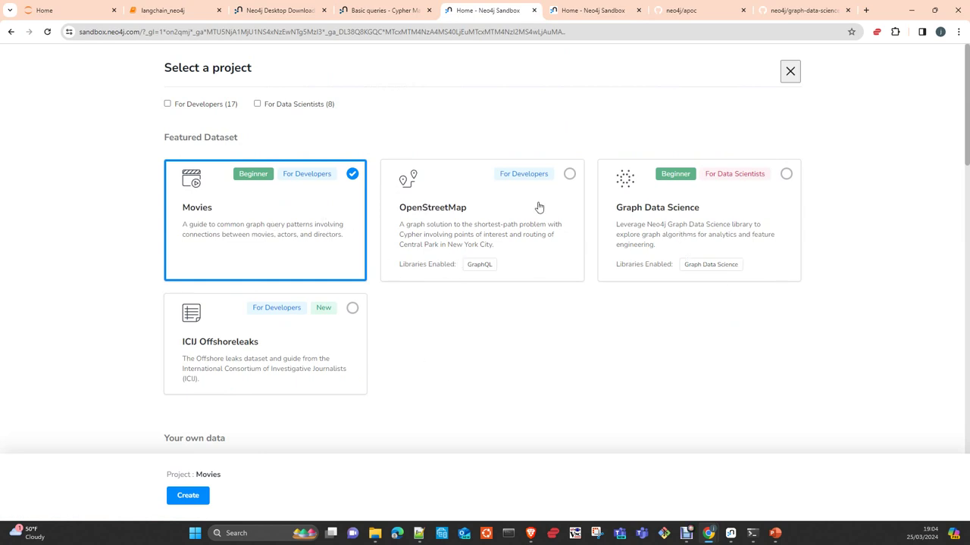
left_click(685, 222)
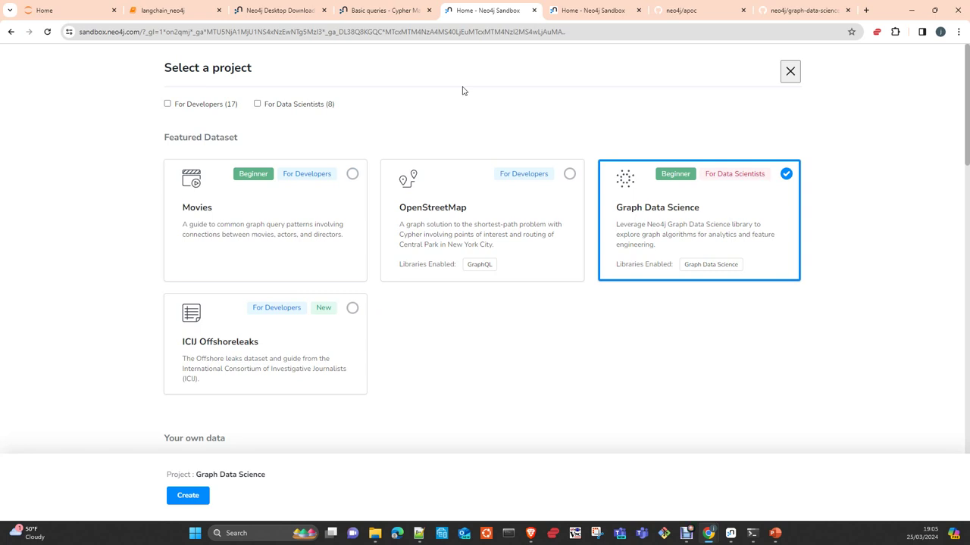
left_click_drag(616, 208, 762, 212)
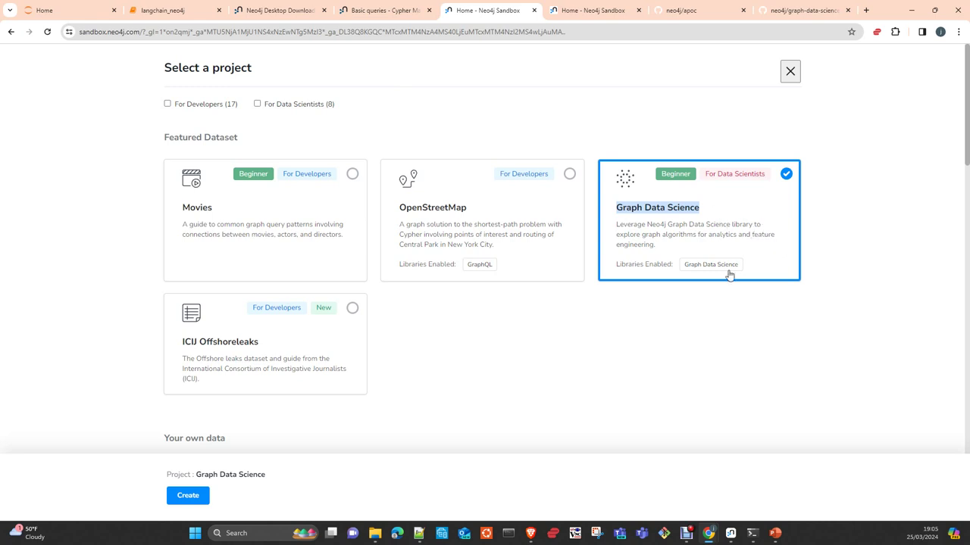
- Open the running Graph Data Science sandbox and inspect its expiry date, actions and connection details
left_click(591, 14)
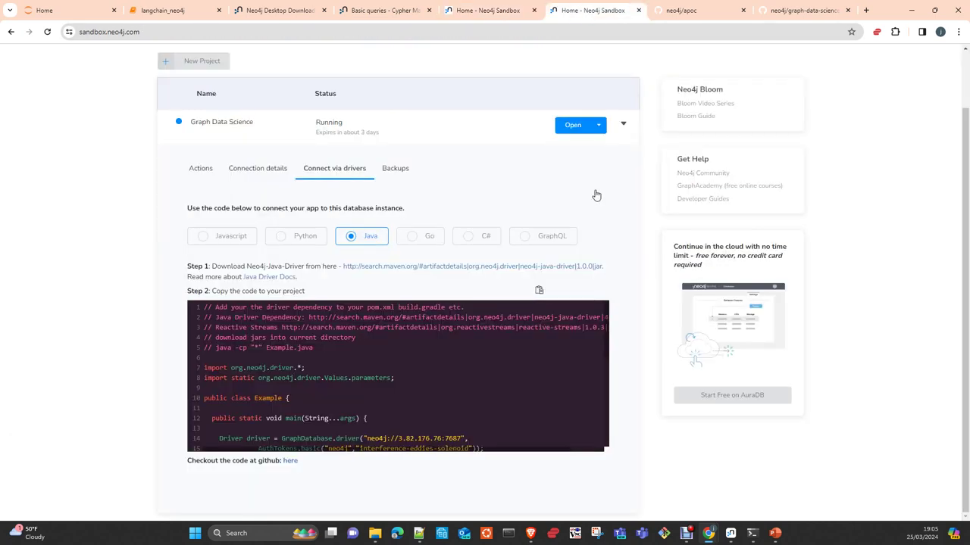
scroll(501, 192, "up", 2)
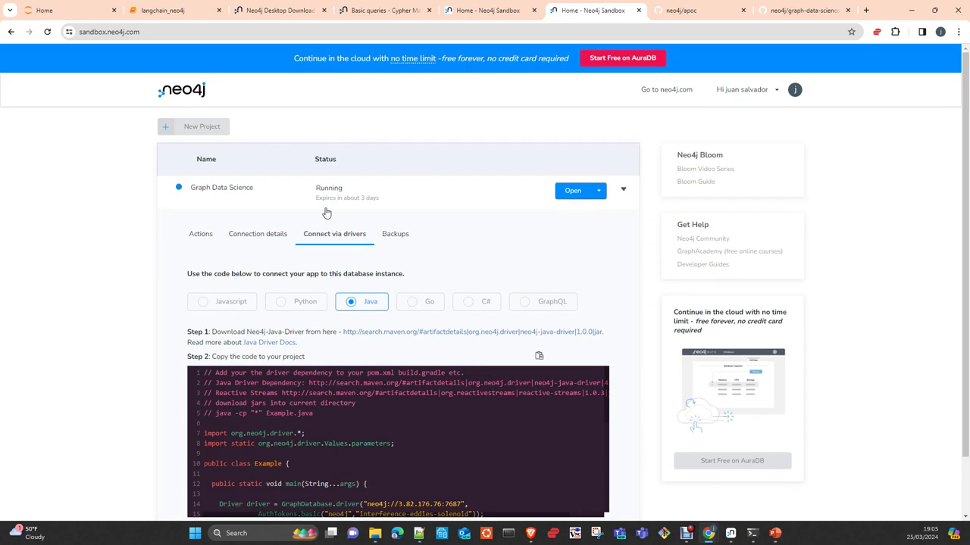
mouse_move(331, 203)
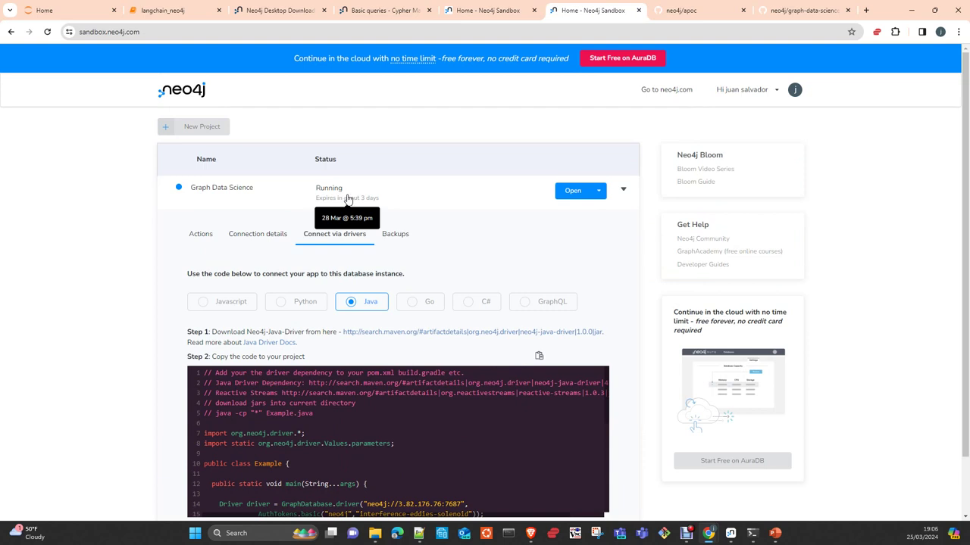
left_click(197, 240)
left_click(286, 241)
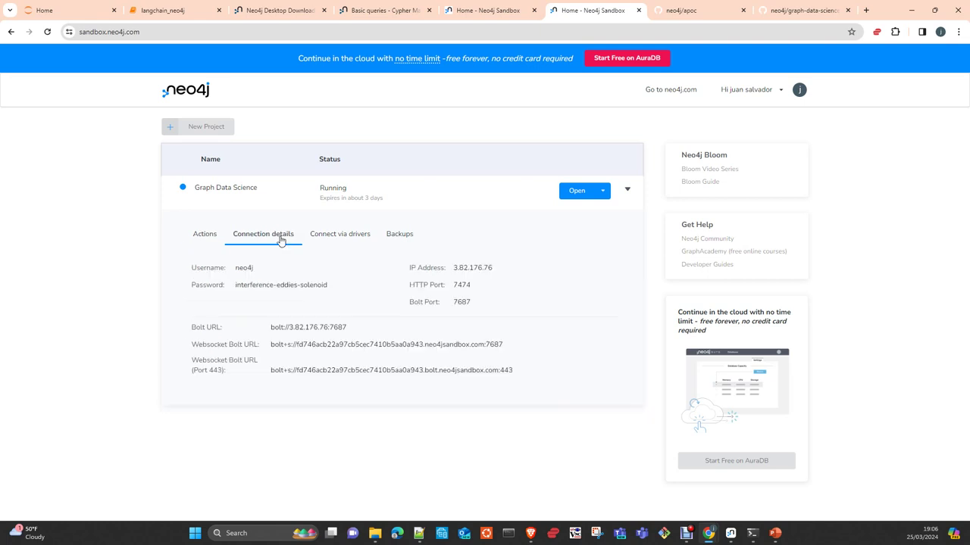
- Look through the sandbox's driver connection instructions for Javascript, Python, Java, Go, C# and GraphQL
left_click(340, 242)
scroll(374, 311, "down", 2)
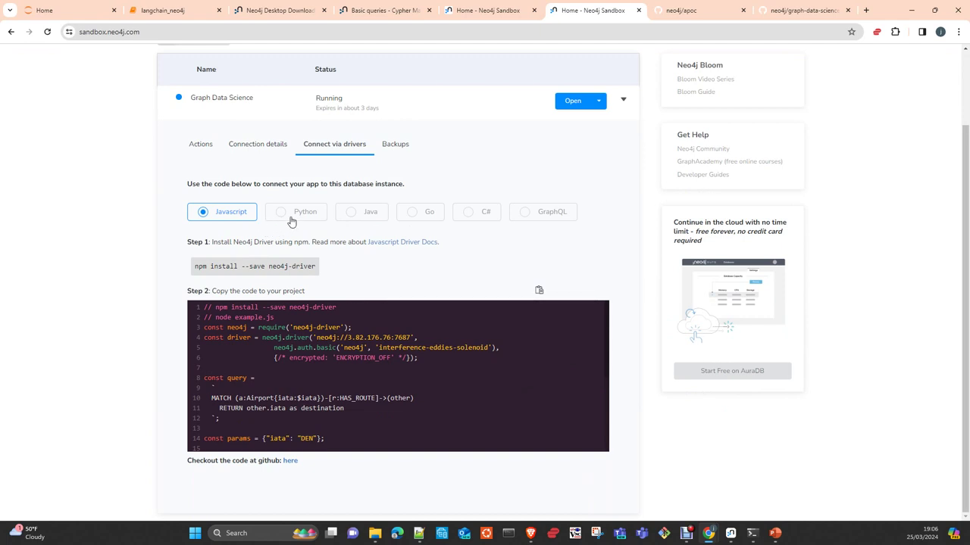
left_click(283, 216)
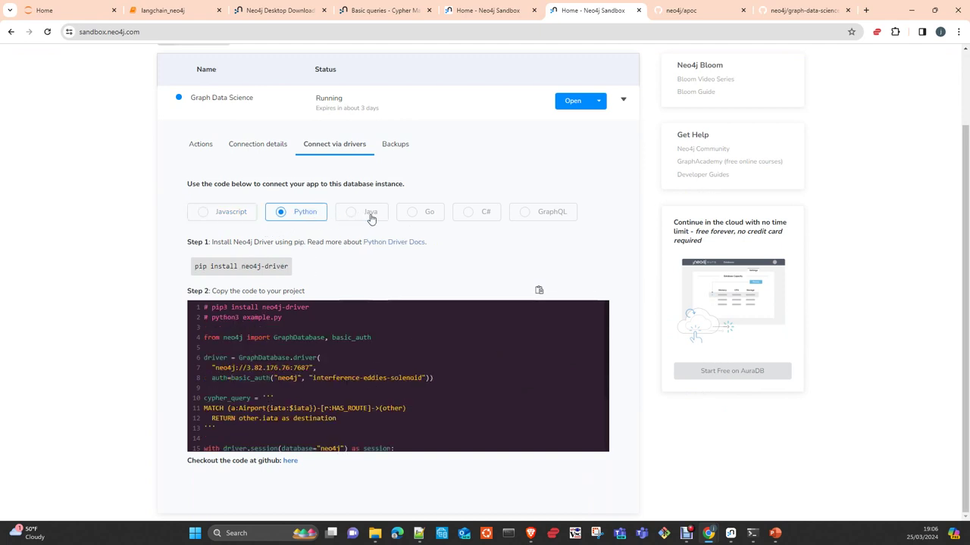
left_click(370, 219)
left_click(426, 239)
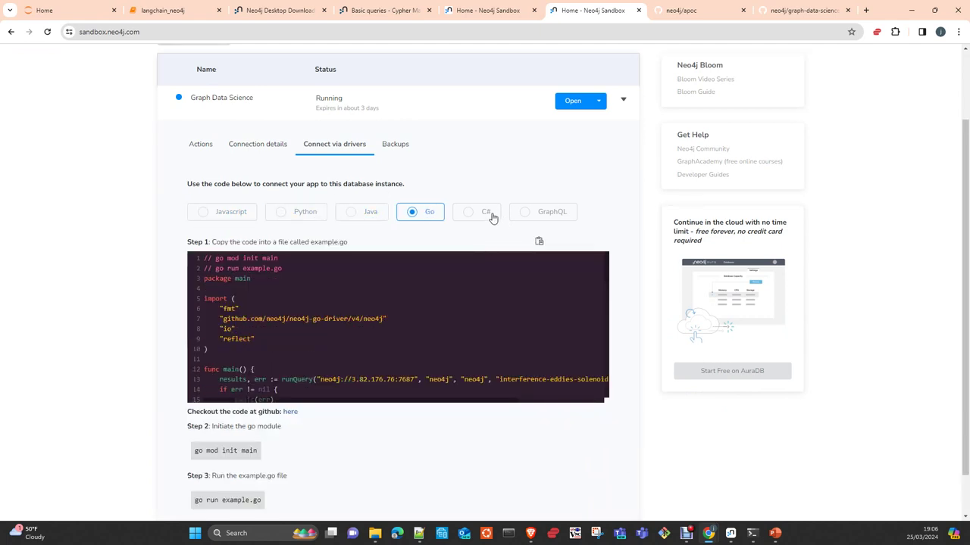
left_click(493, 215)
left_click(526, 215)
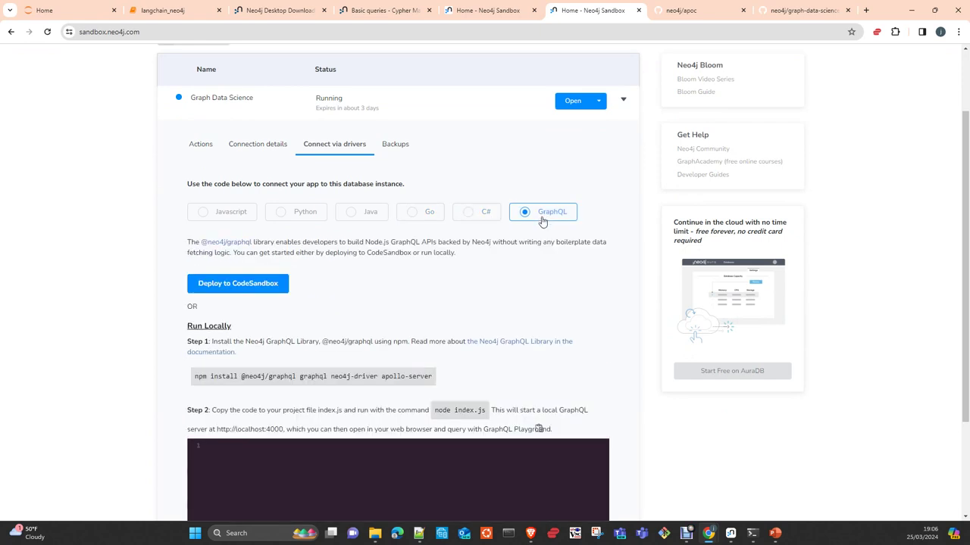
- Review the sandbox's Python connection code, highlighting the neo4j-driver package name, and copy the code
left_click(294, 218)
scroll(245, 353, "down", 2)
scroll(245, 353, "up", 2)
left_click_drag(262, 307, 332, 313)
scroll(301, 325, "down", 2)
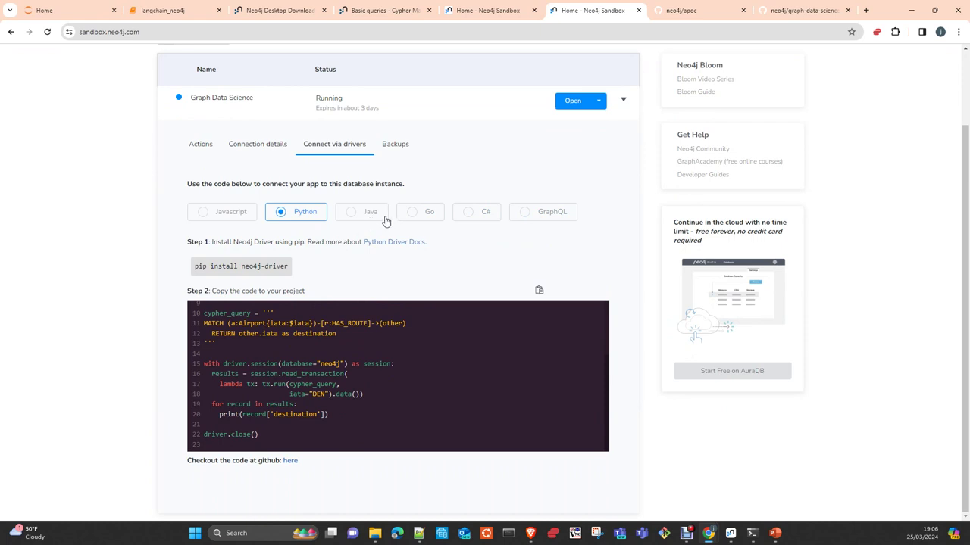
left_click(539, 290)
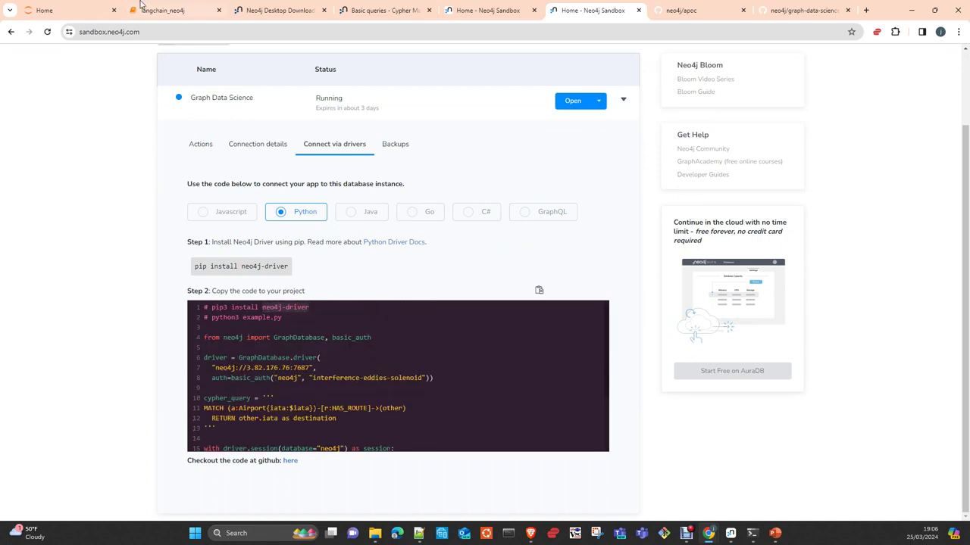
- Return to the langchain_neo4j notebook, highlight Neo4jGraph in the import cell and examine the movies_query cell
left_click(161, 10)
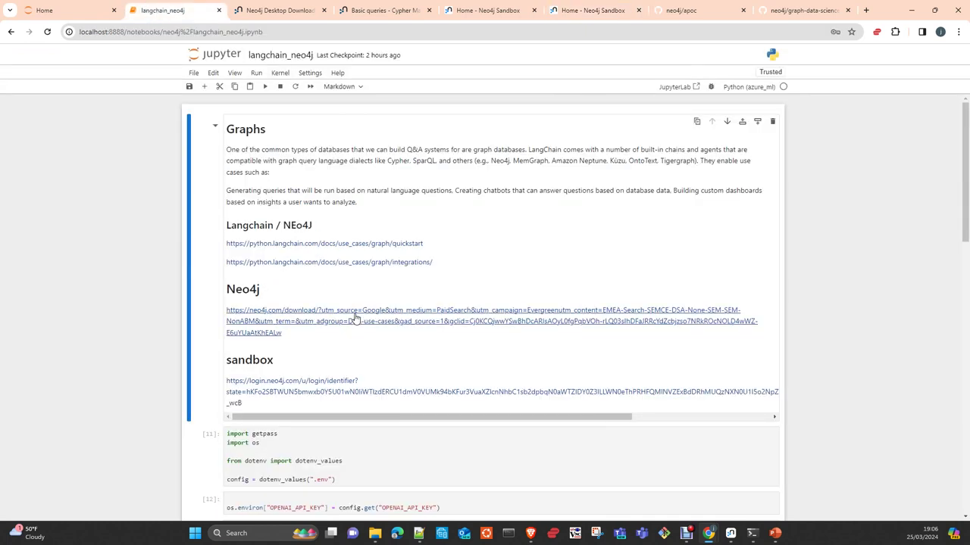
scroll(413, 422, "down", 2)
scroll(413, 425, "down", 3)
left_click(394, 314)
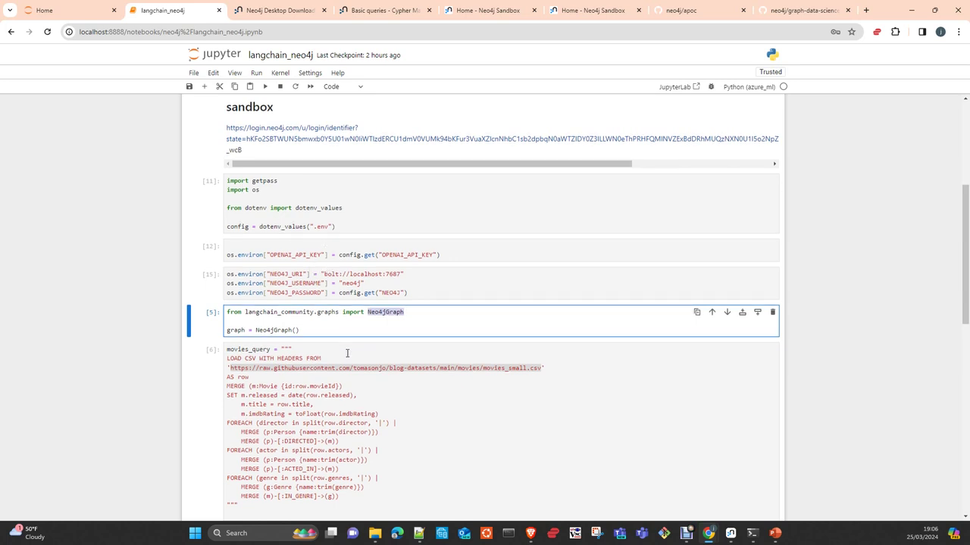
scroll(346, 356, "down", 1)
scroll(347, 354, "down", 4)
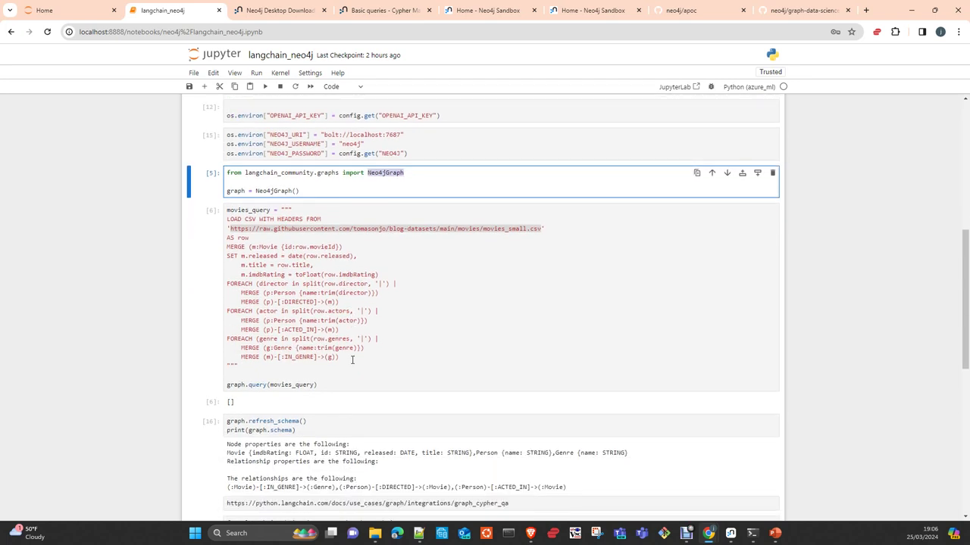
- Highlight GraphCypherQAChain in the notebook's chain import cell, check Neo4j Desktop, and switch to the Neo4j Browser window
scroll(340, 351, "down", 2)
double_click(368, 310)
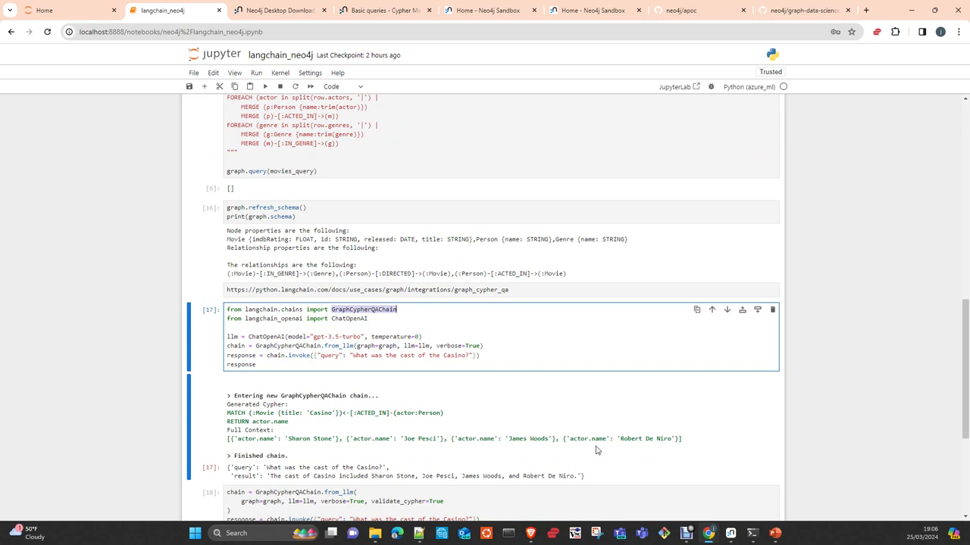
mouse_move(729, 535)
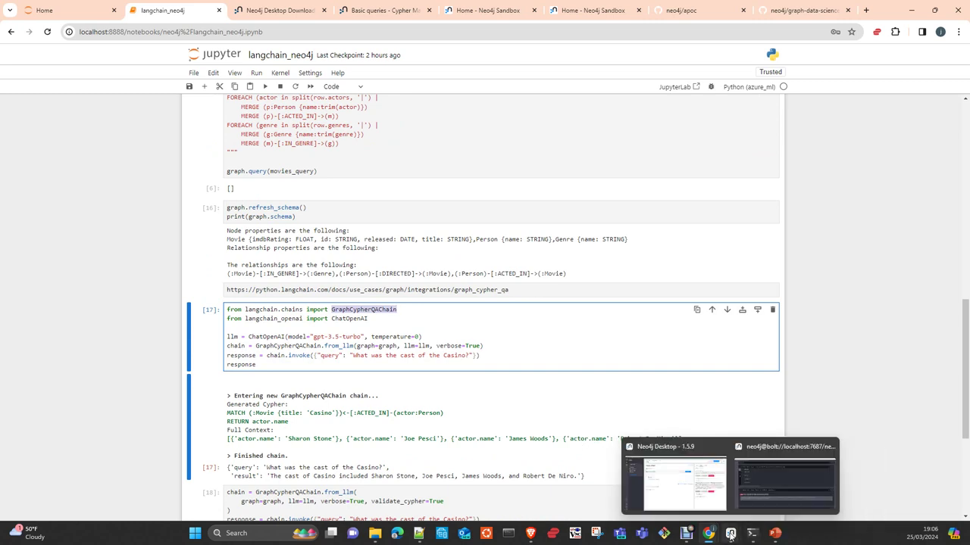
left_click(712, 489)
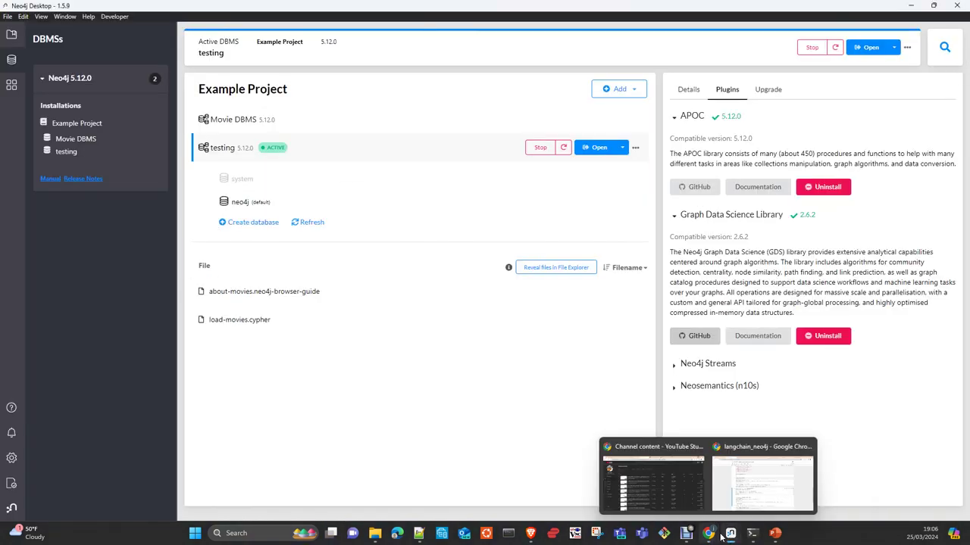
mouse_move(731, 534)
left_click(767, 491)
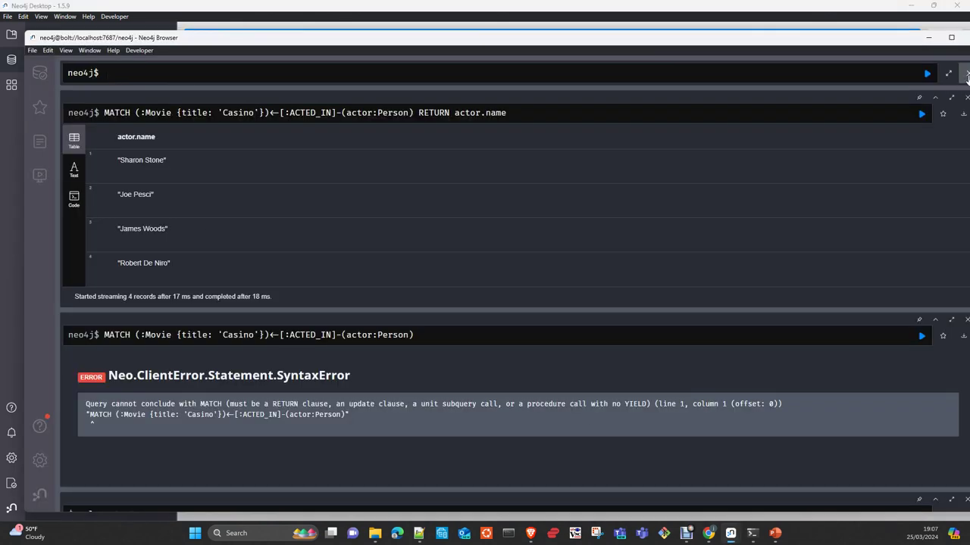
- Maximize the Neo4j Browser window and close the result frames of the two Casino queries
double_click(853, 39)
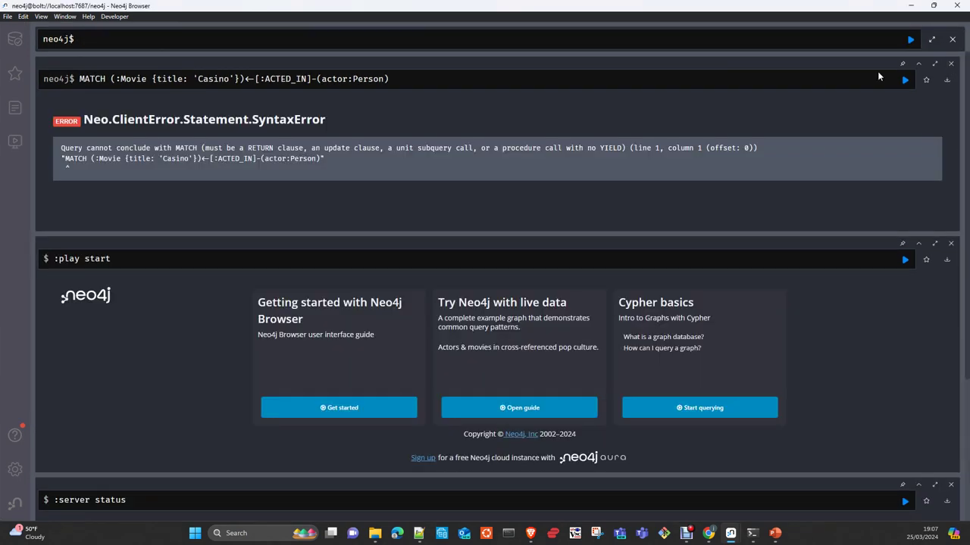
left_click(951, 64)
left_click(950, 63)
- Show the database information, graph nodes of all labels with a limit of 25, and pull two movie nodes away from the cluster
left_click(16, 40)
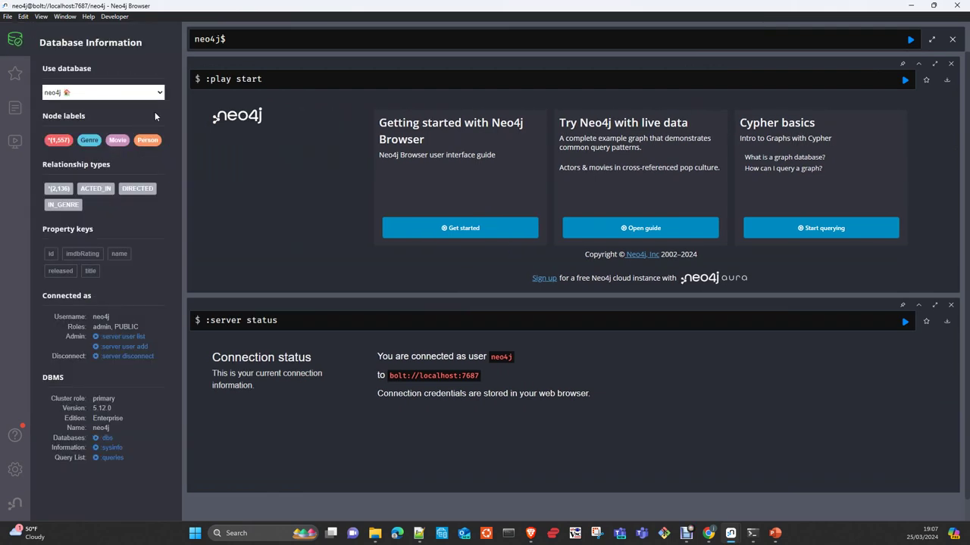
left_click(60, 141)
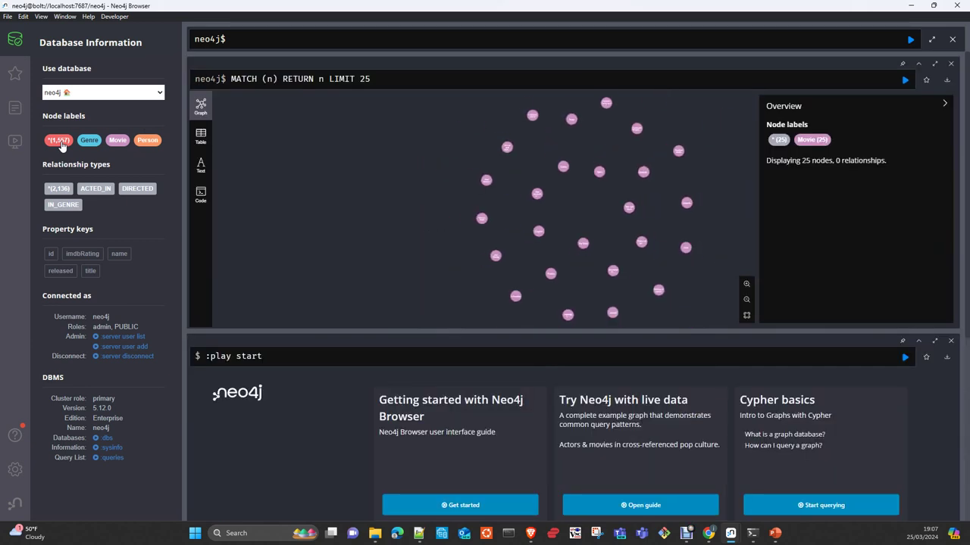
left_click(469, 180)
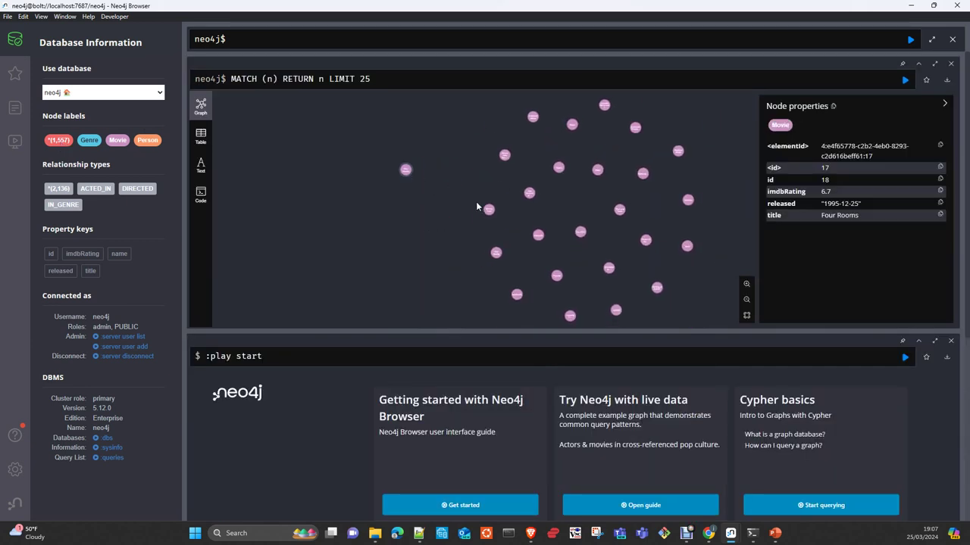
left_click_drag(488, 210, 394, 216)
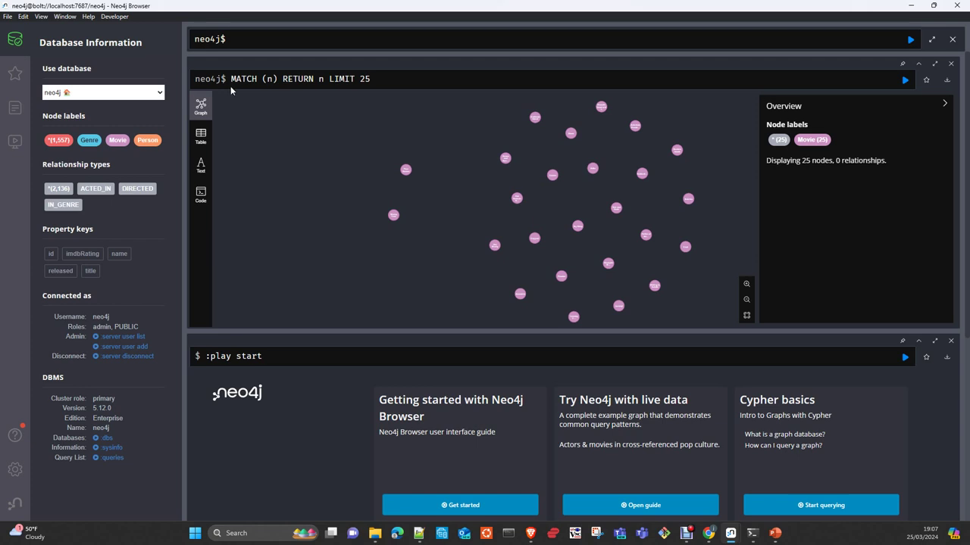
- Graph the ACTED_IN relationships with a limit of 25 and inspect the Heat movie's relationships to its actors
left_click(96, 189)
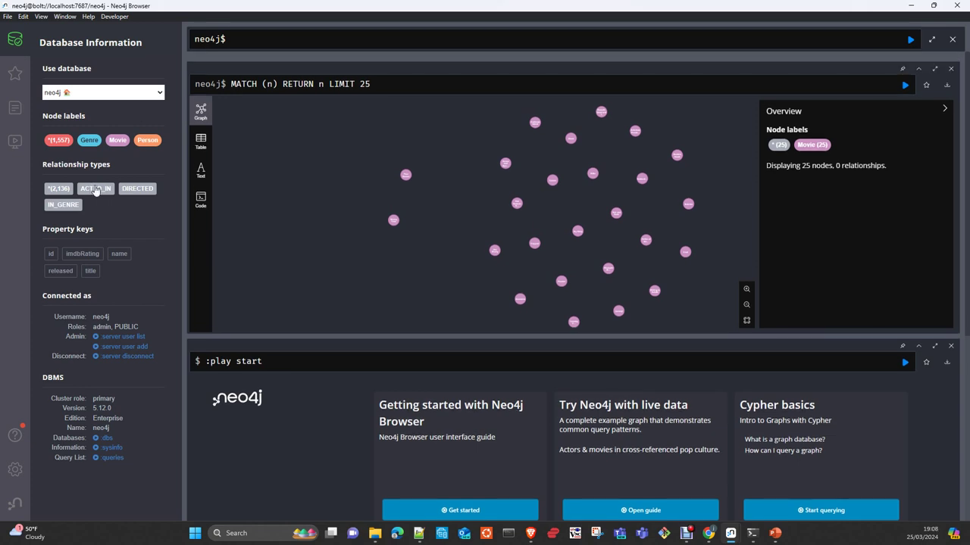
mouse_move(369, 227)
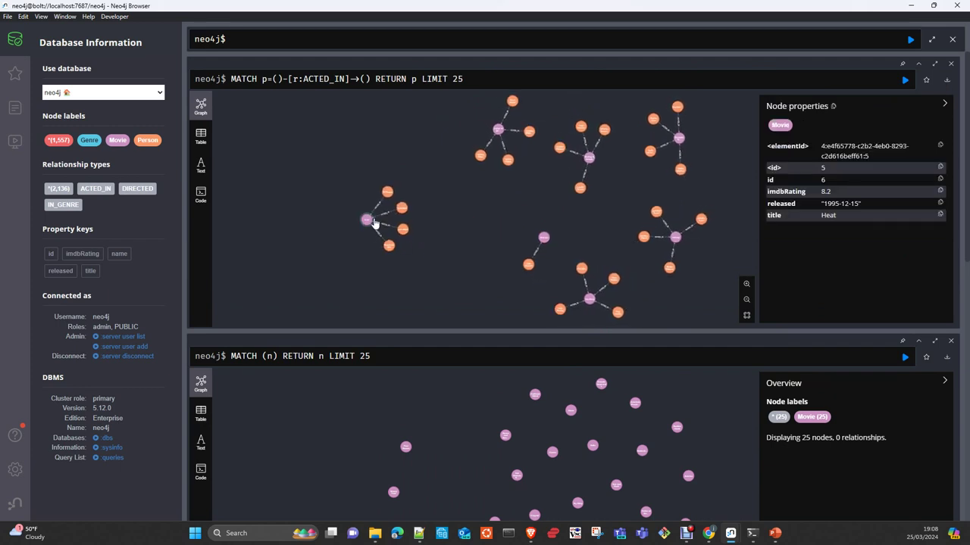
mouse_move(387, 214)
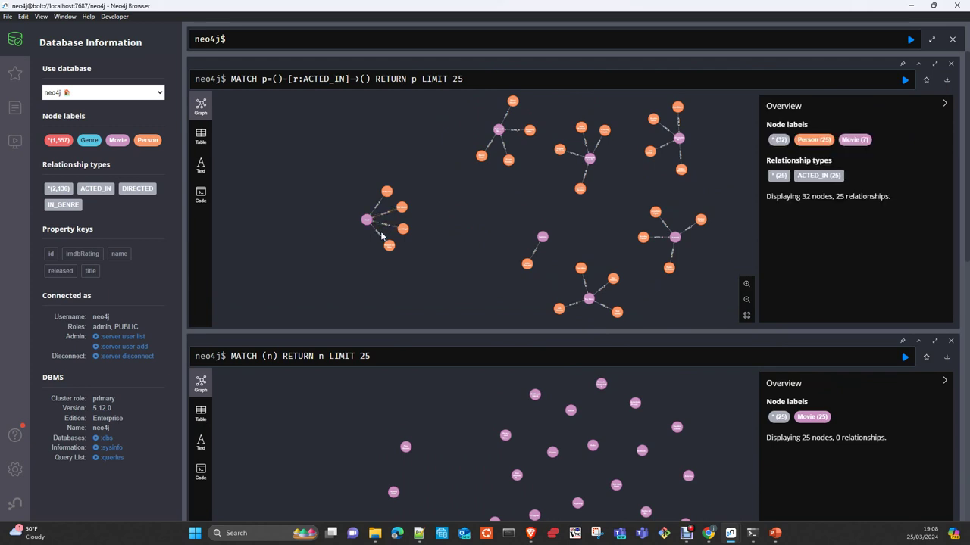
left_click(381, 237)
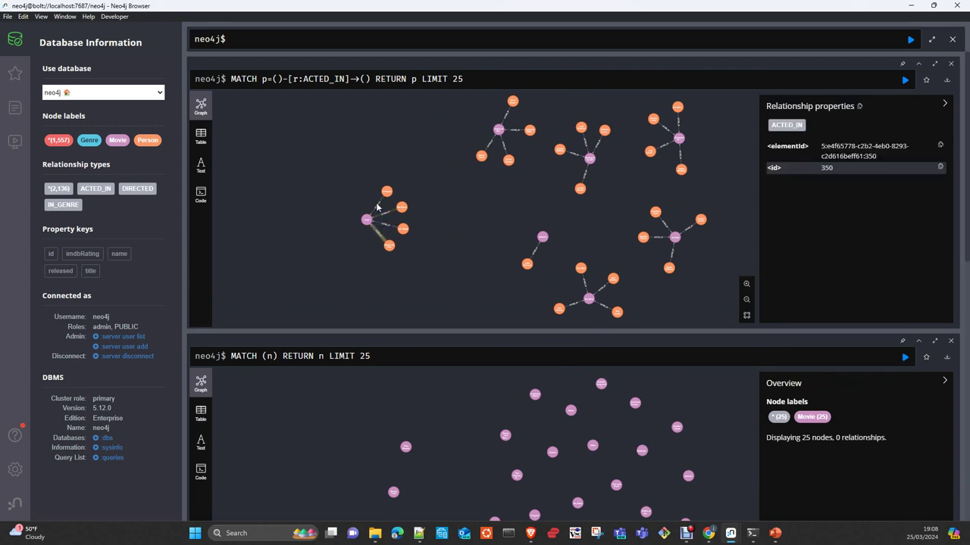
left_click(376, 202)
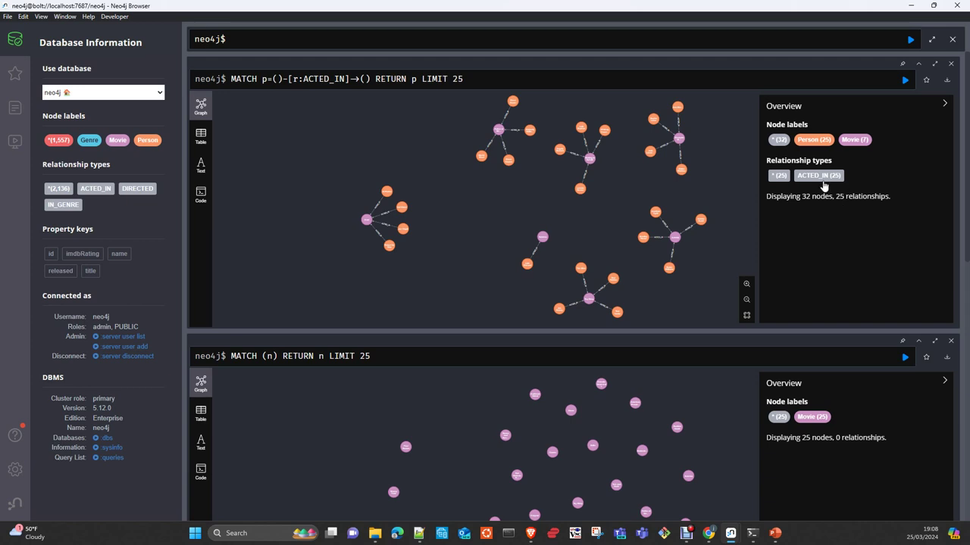
- Pull the Al Pacino node away from Heat and expand its relationships
left_click_drag(386, 193, 366, 157)
left_click(366, 156)
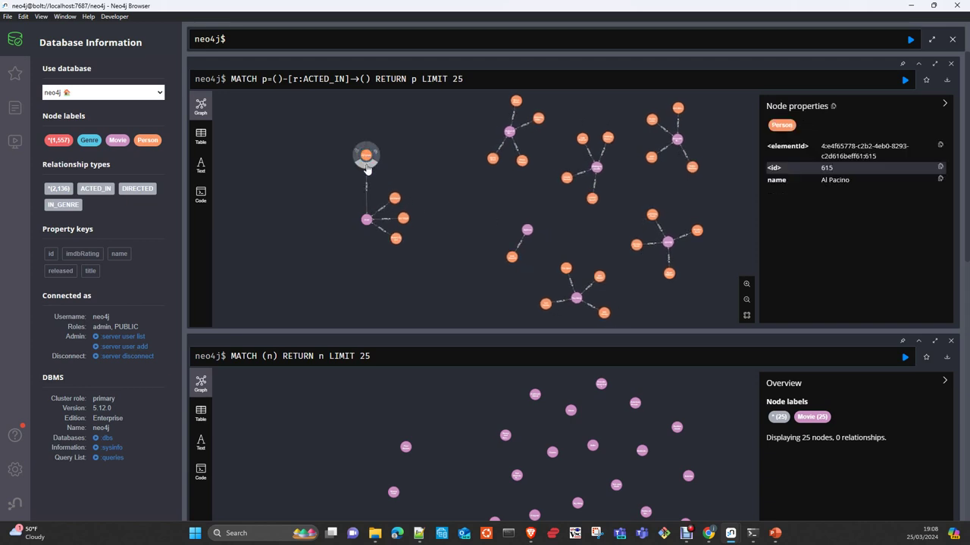
left_click(366, 168)
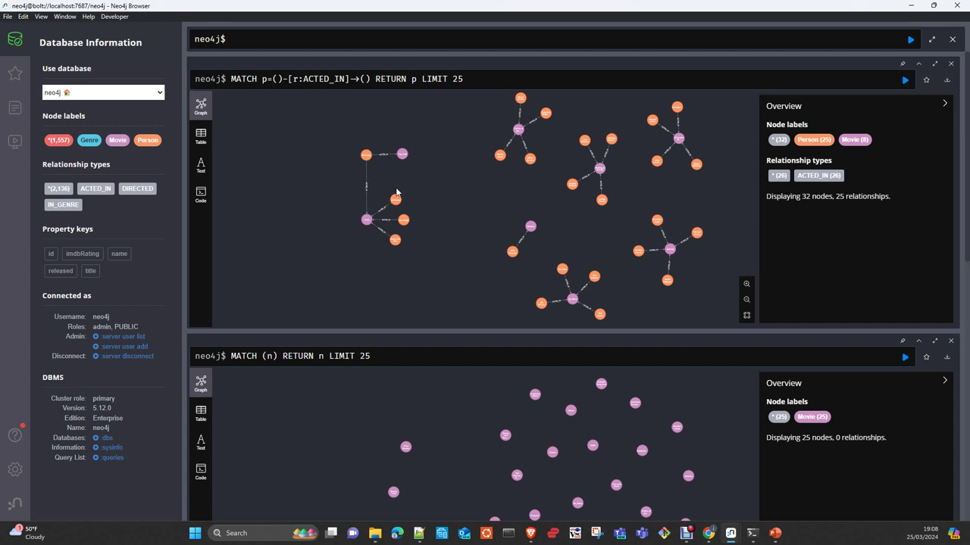
- Spread out the Heat movie, its actor nodes and the movie linked to Al Pacino so their relationships are easier to read
mouse_move(395, 201)
left_click_drag(395, 201, 433, 182)
left_click_drag(394, 240, 363, 281)
left_click_drag(366, 219, 321, 217)
left_click_drag(362, 158, 440, 145)
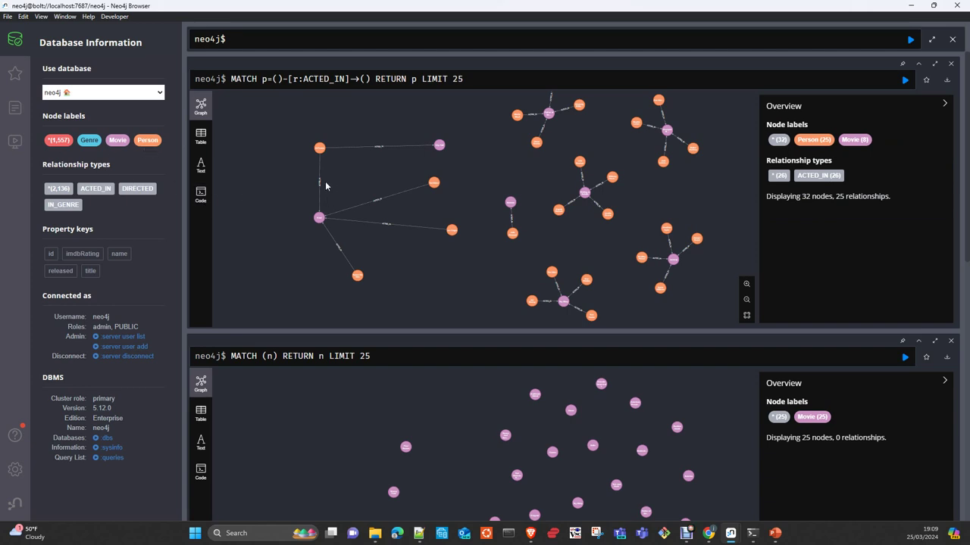
- Enlarge the ACTED_IN result to full screen and bring the Heat, Al Pacino and City Hall nodes into readable view
left_click(442, 146)
left_click(416, 150)
left_click(483, 240)
scroll(485, 227, "down", 2)
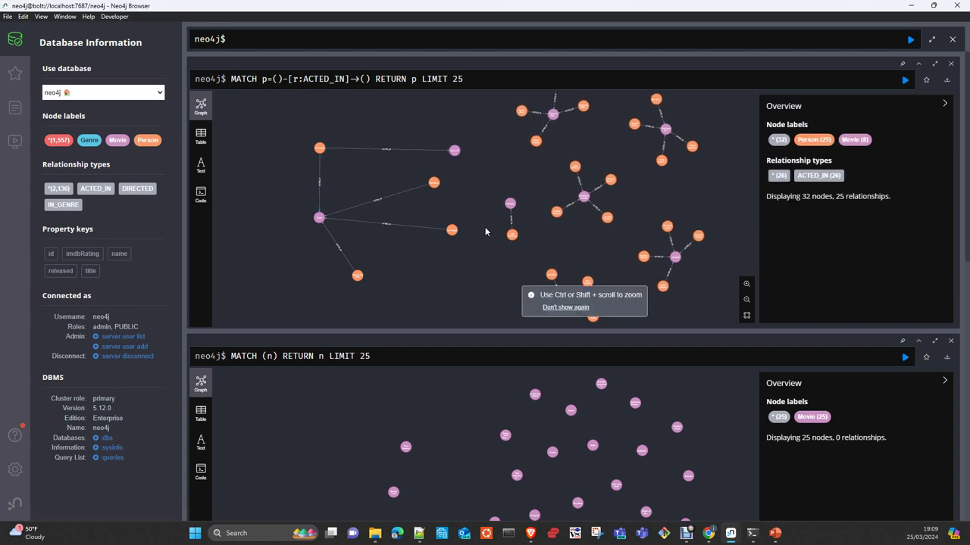
left_click(935, 65)
scroll(340, 245, "up", 5)
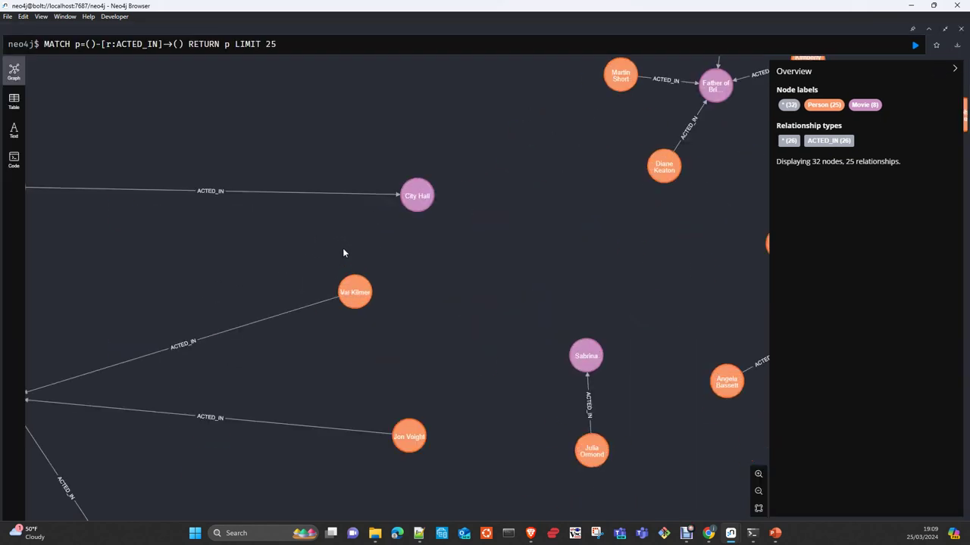
left_click_drag(268, 228, 390, 194)
- Expand the City Hall movie's relationships and collapse the relationships expanded from Al Pacino
left_click(602, 141)
left_click(611, 172)
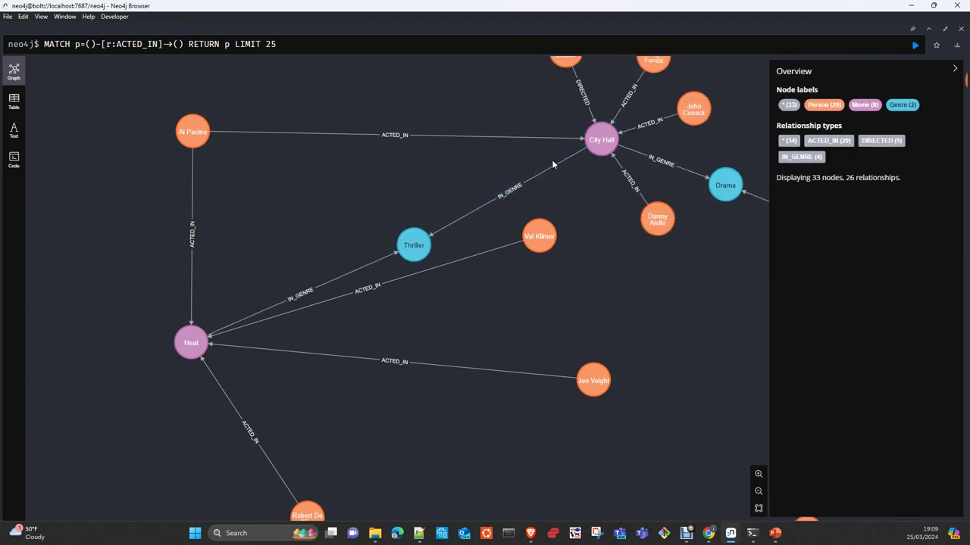
left_click(193, 133)
left_click(203, 163)
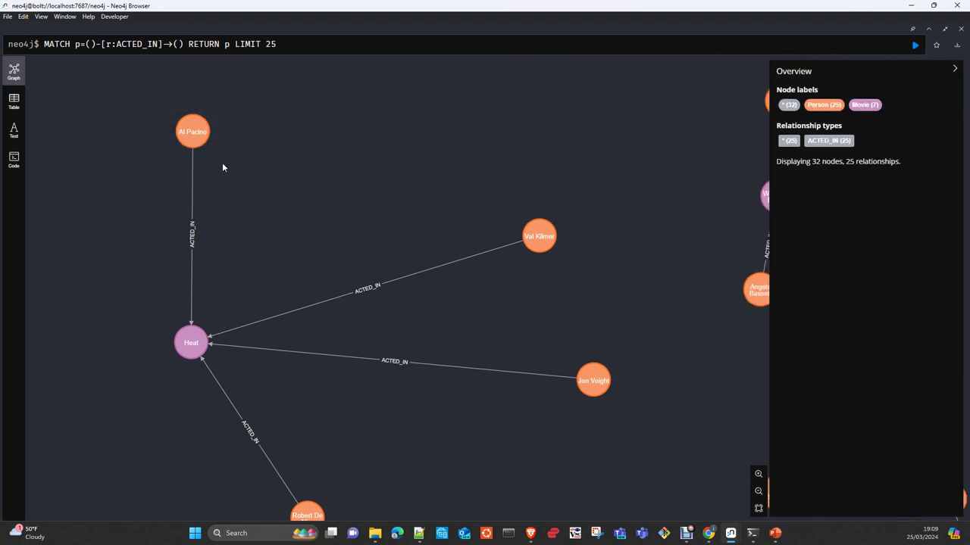
- Expand the relationships of Al Pacino and of the City Hall movie linked to him
left_click(204, 141)
left_click(209, 162)
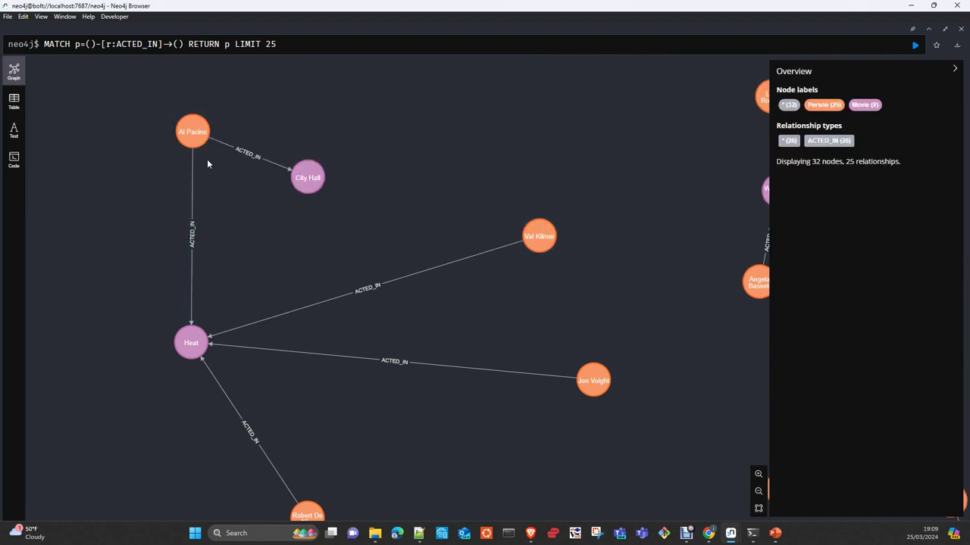
left_click(303, 163)
left_click(309, 182)
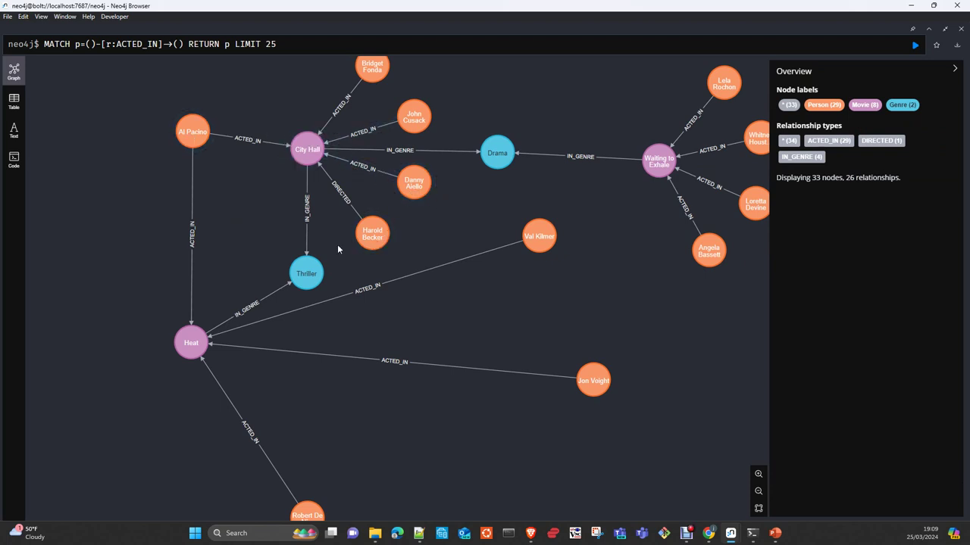
- Inspect the IN_GENRE and ACTED_IN relationships linking City Hall, Thriller, Heat, Al Pacino and Val Kilmer
left_click(307, 211)
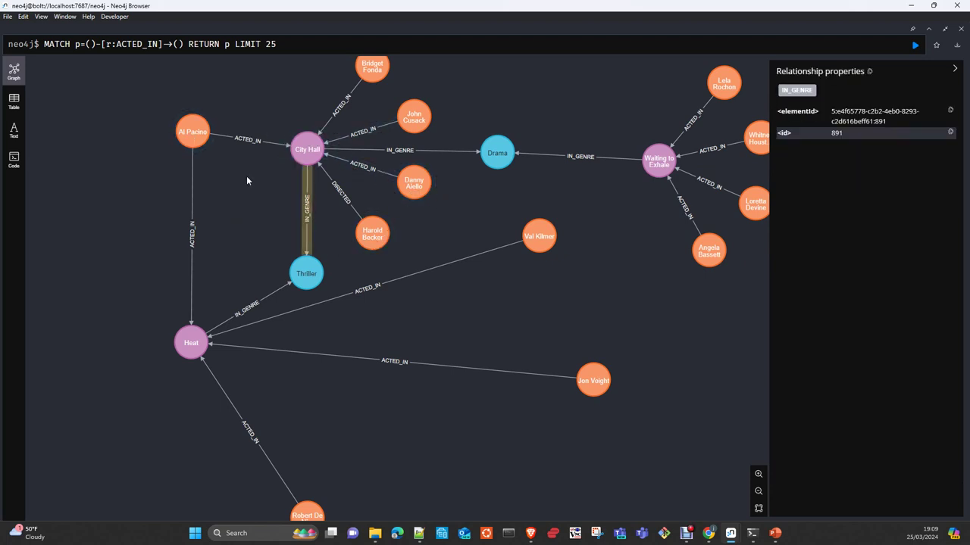
left_click(245, 143)
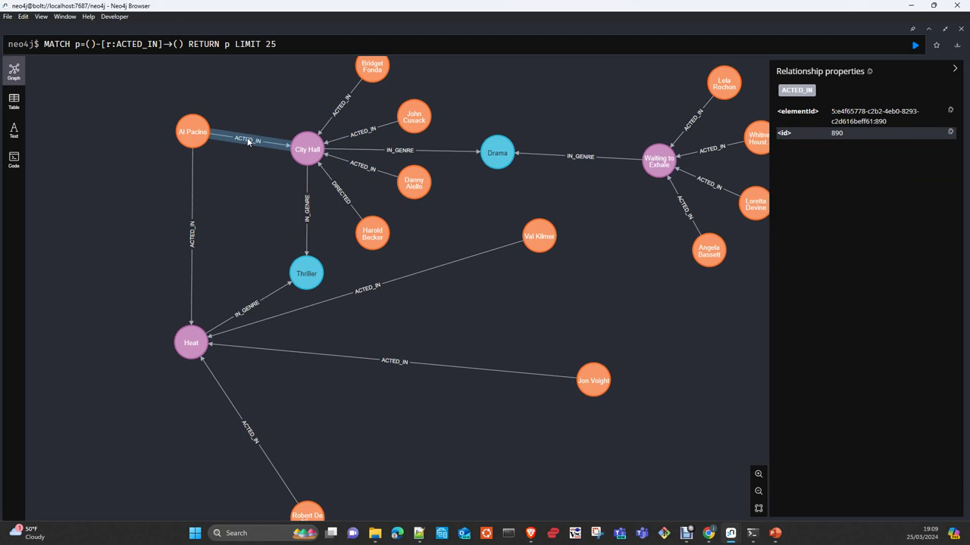
left_click(192, 227)
left_click(252, 303)
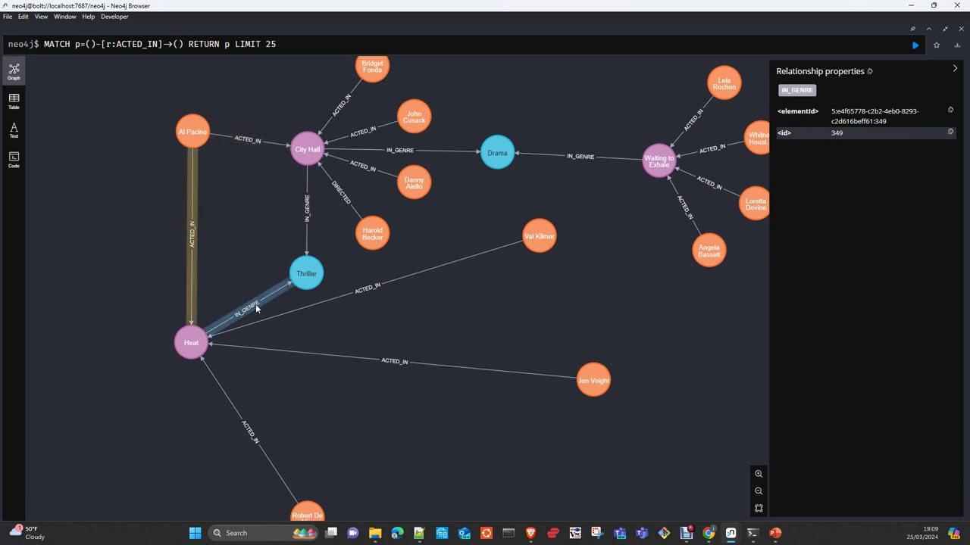
left_click(421, 272)
left_click(358, 359)
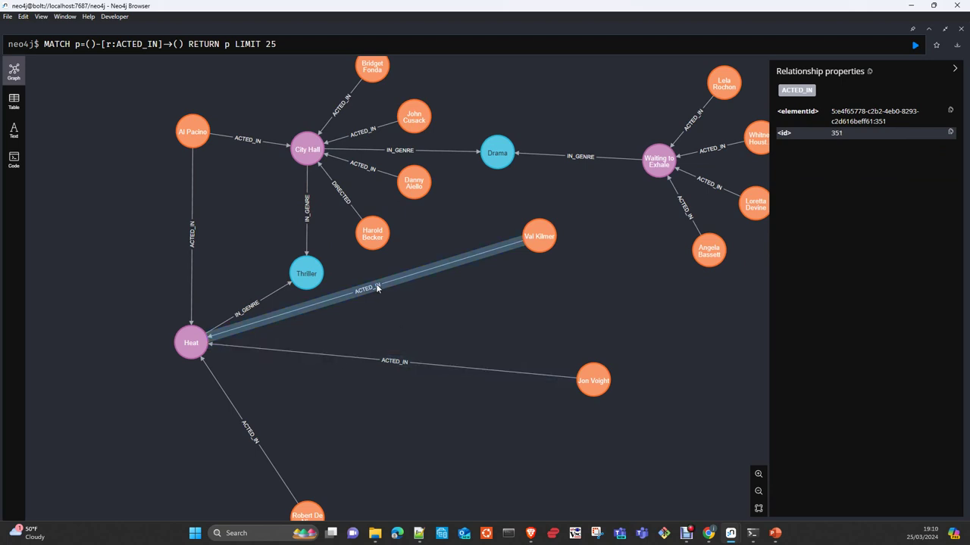
- Select the Val Kilmer node and move it farther away from the Heat movie
left_click(505, 287)
left_click(549, 242)
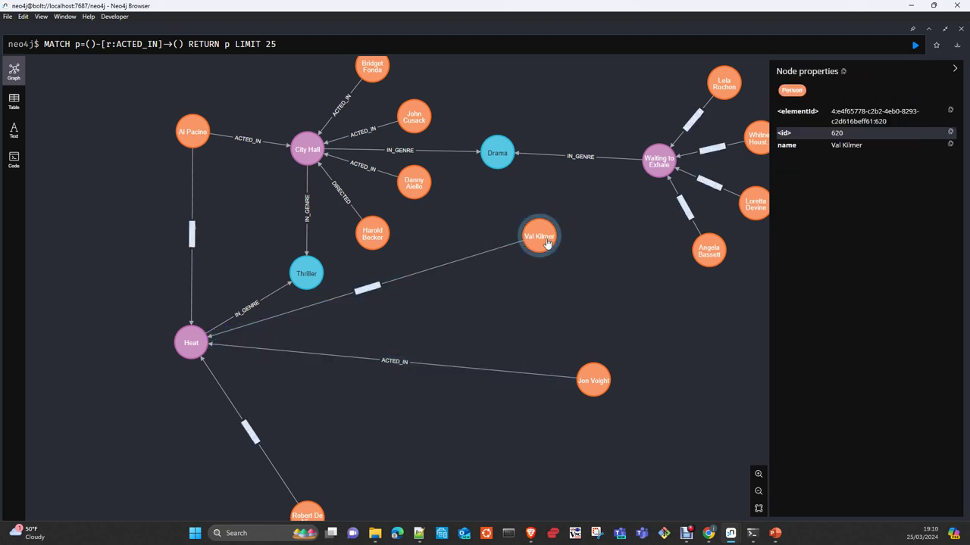
left_click_drag(550, 244, 623, 256)
left_click(361, 287)
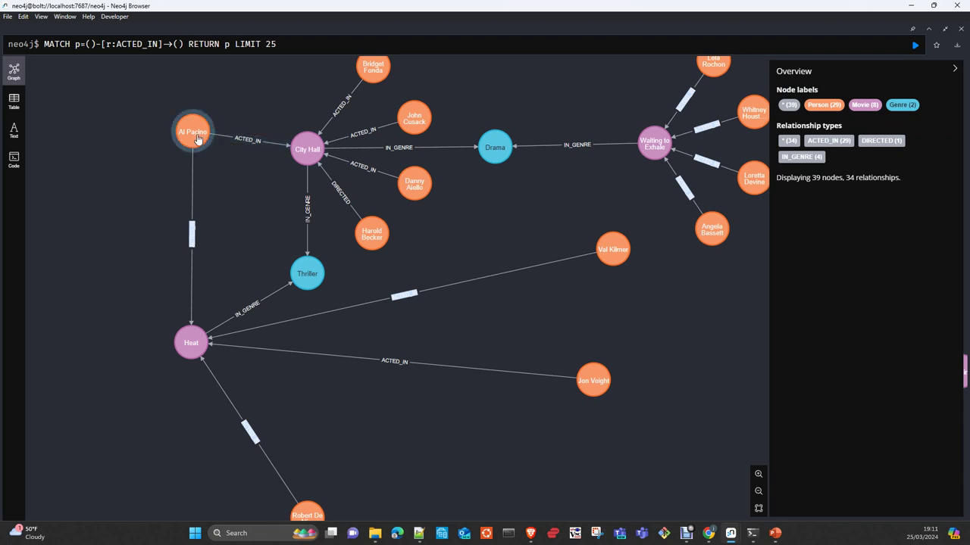
- Examine Al Pacino's ACTED_IN relationships to the City Hall and Heat movies
left_click(236, 137)
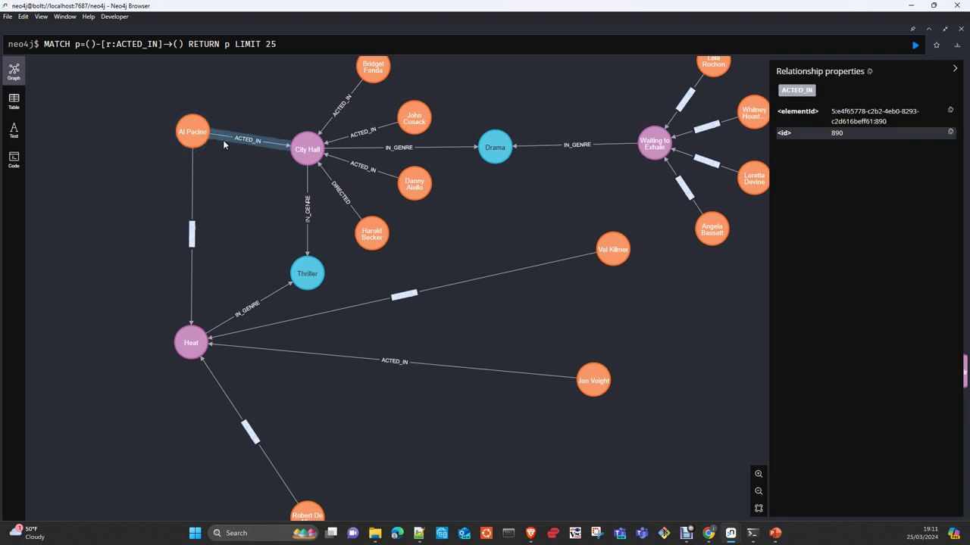
left_click(165, 241)
left_click(192, 174)
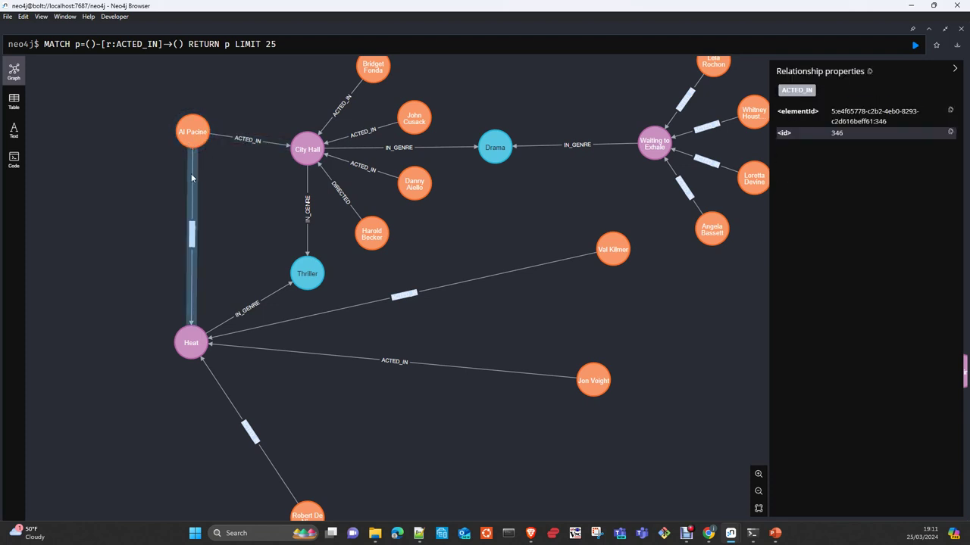
left_click(159, 140)
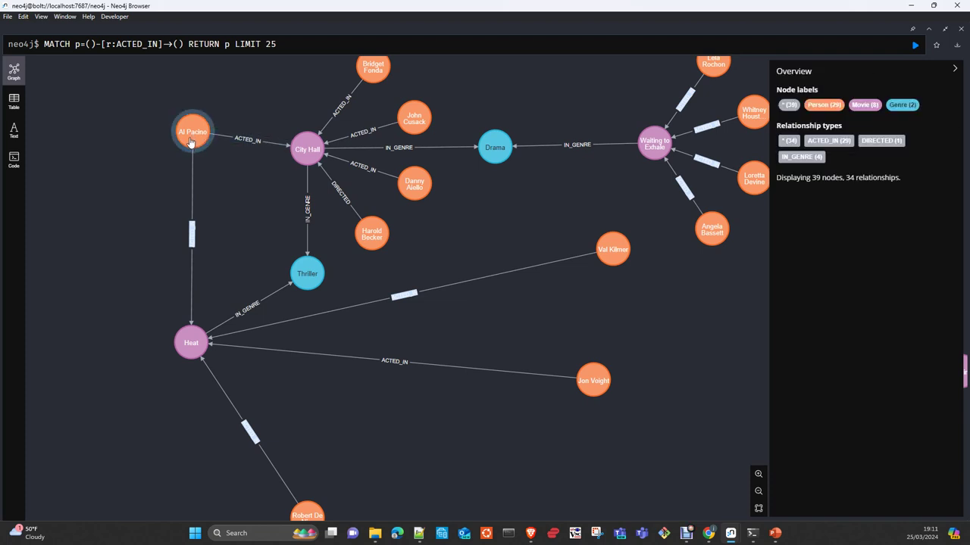
left_click(234, 143)
left_click(197, 156)
left_click(197, 156)
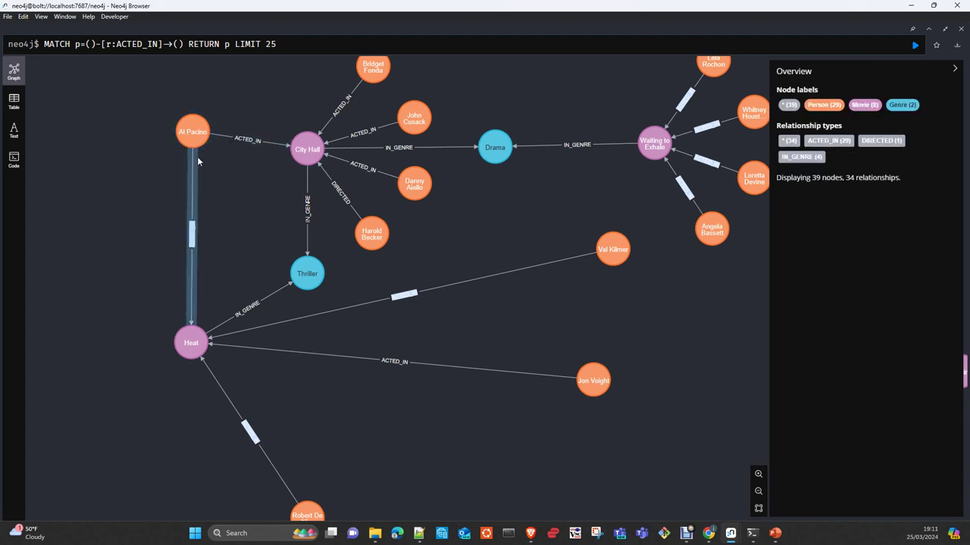
left_click(241, 161)
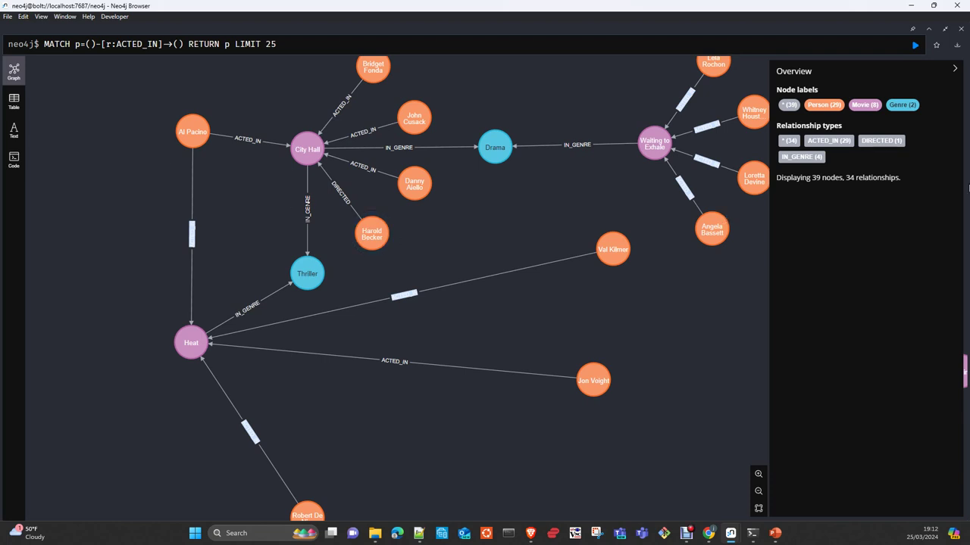
- Look over the wider graph around Heat, including the separate Sabrina and Toy Story clusters
scroll(434, 271, "down", 4)
scroll(432, 270, "up", 2)
left_click_drag(506, 306, 353, 242)
scroll(500, 307, "up", 5)
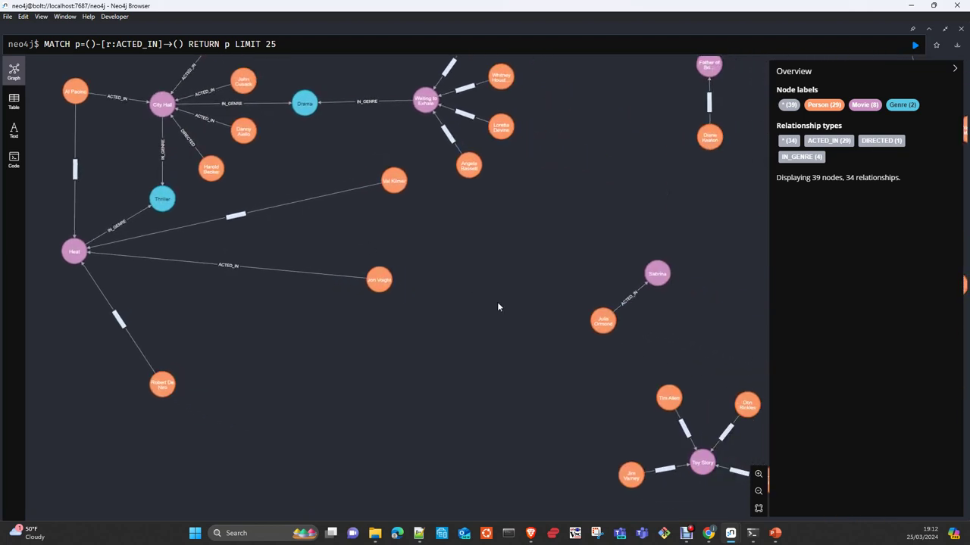
- Switch to the langchain_neo4j notebook in Chrome and go to the cell that sets the OpenAI API key
scroll(515, 310, "down", 6)
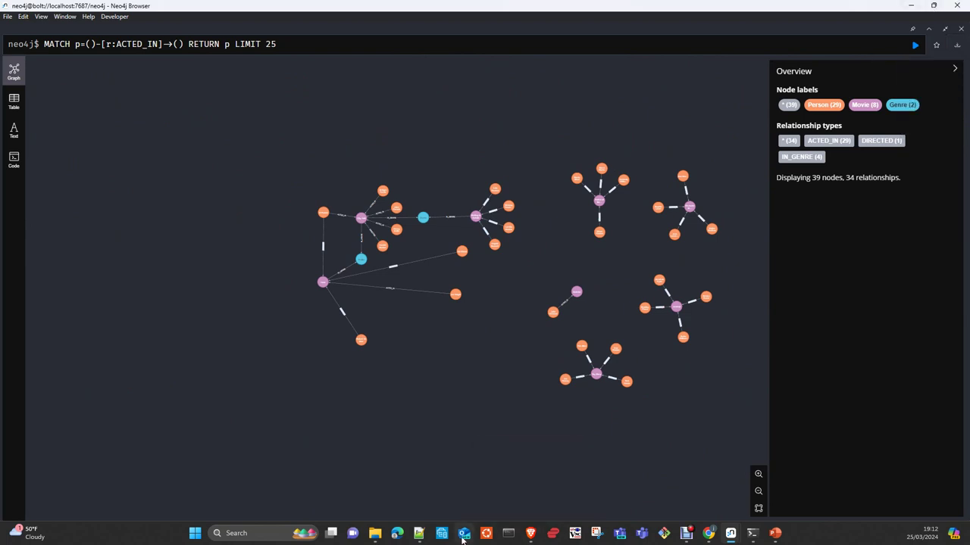
mouse_move(712, 535)
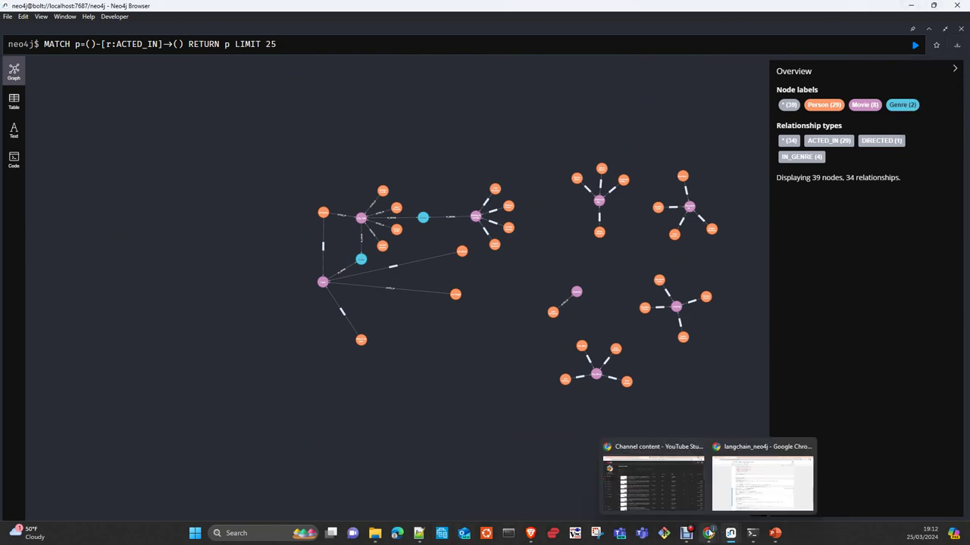
left_click(752, 496)
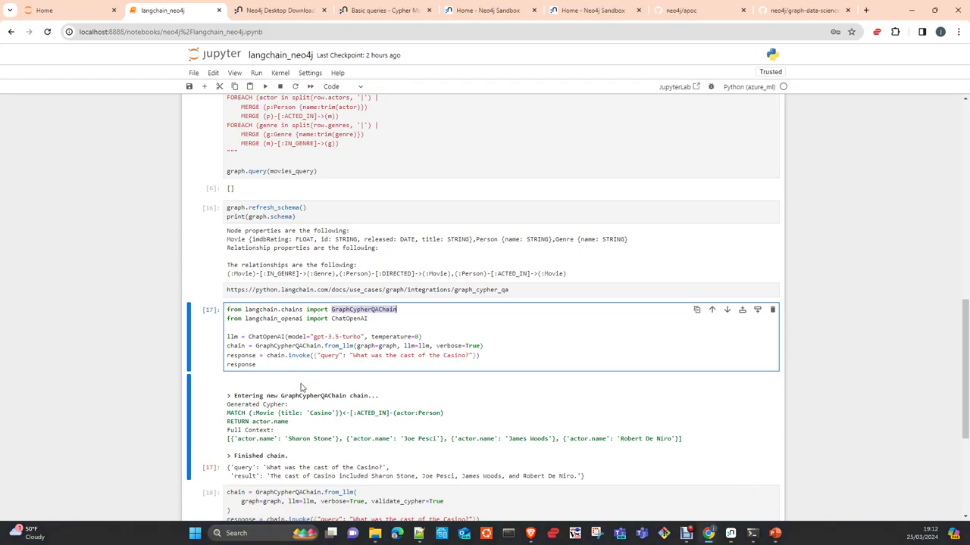
scroll(302, 390, "up", 15)
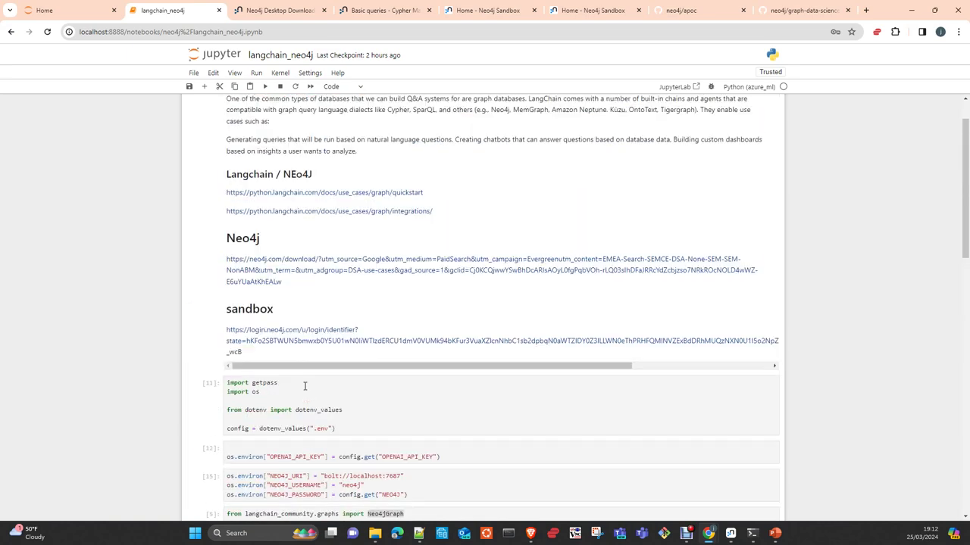
scroll(400, 377, "down", 2)
scroll(366, 382, "down", 1)
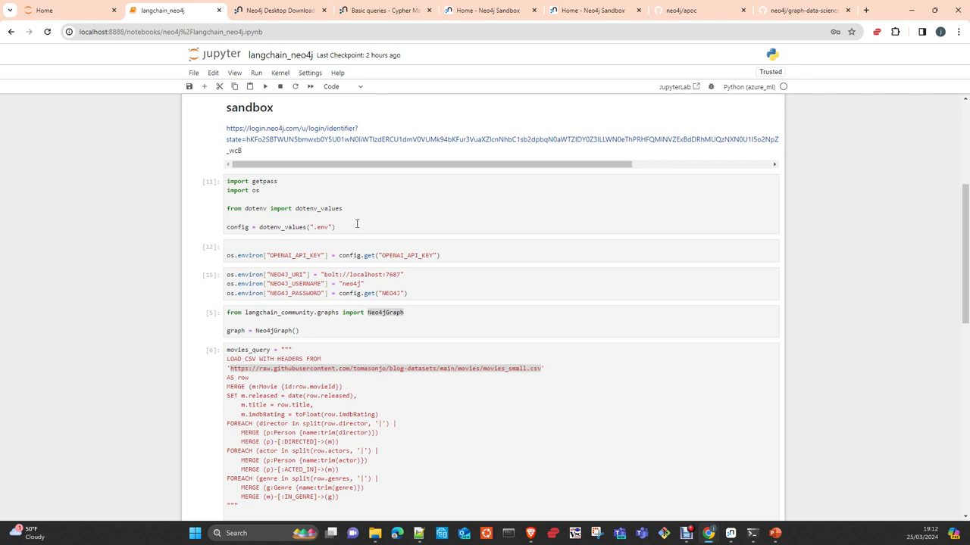
left_click(455, 255)
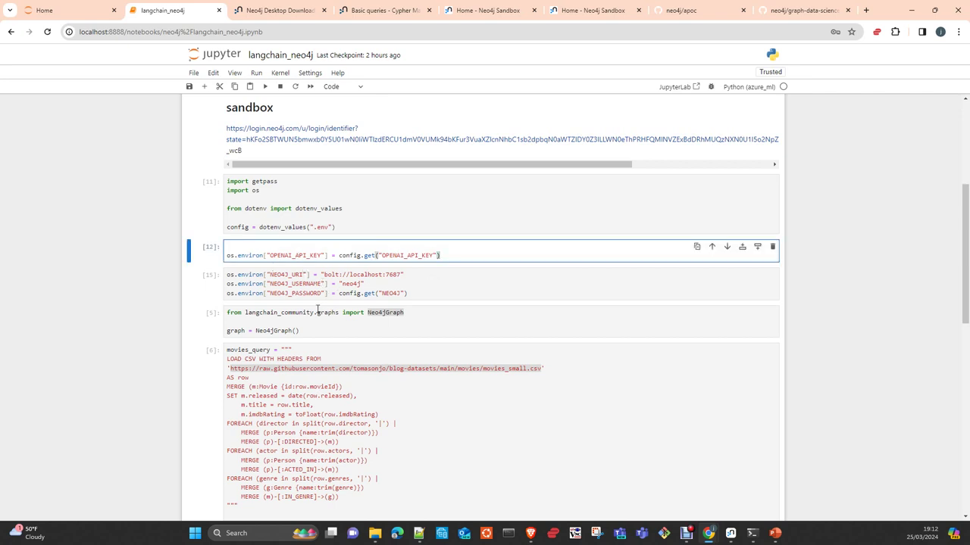
- Highlight the NEO4J_URI line in the cell that defines the Neo4j connection variables
scroll(318, 277, "down", 1)
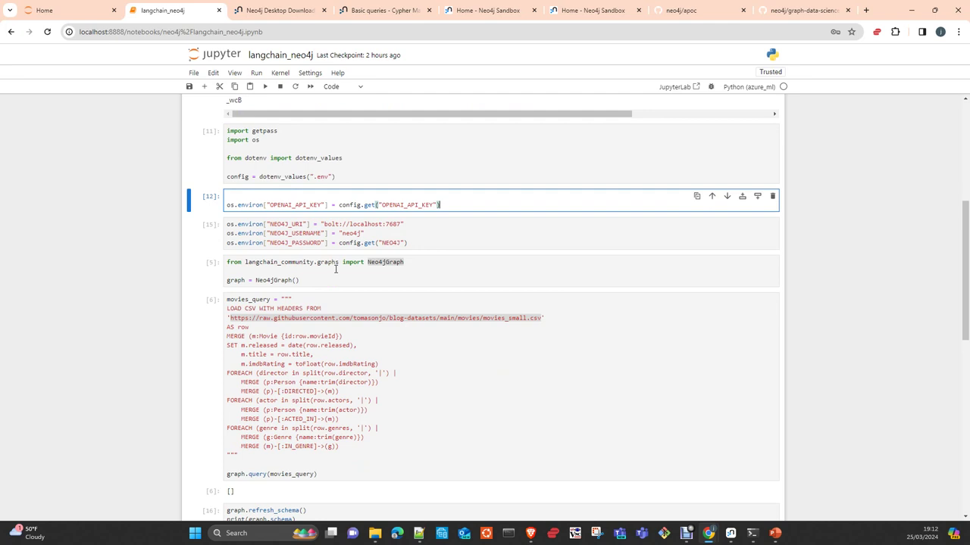
triple_click(413, 224)
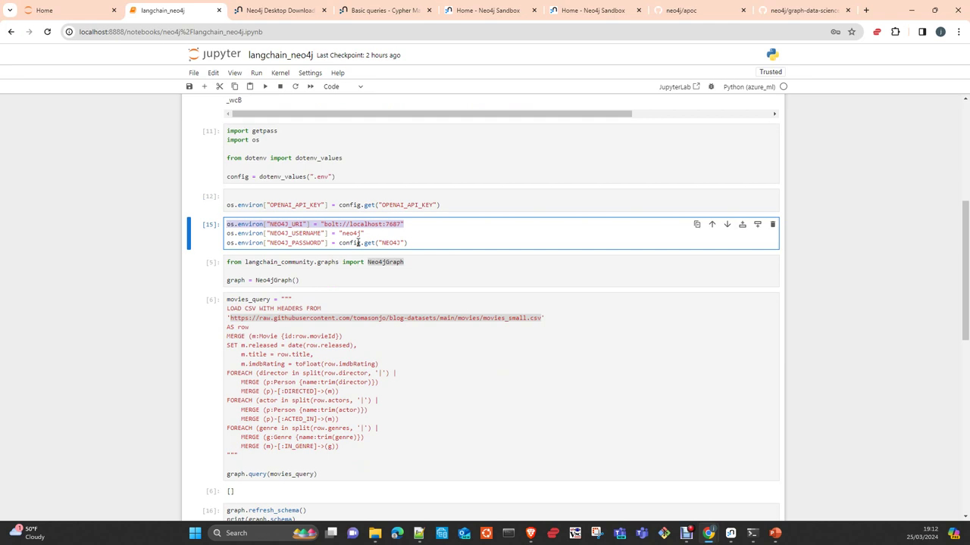
left_click(331, 224)
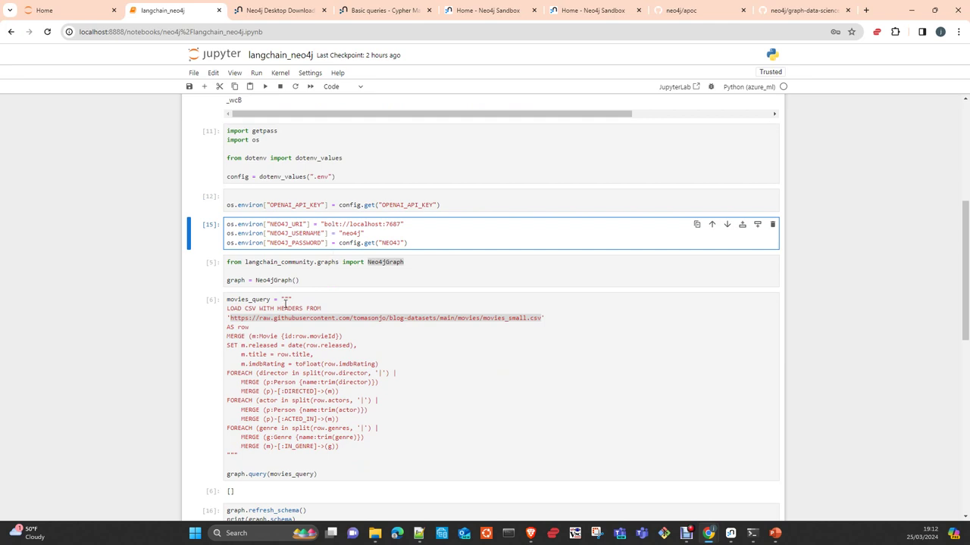
- Highlight the MERGE and FOREACH statements in movies_query, and the bolt protocol and port 7687 in the Neo4j URI
scroll(286, 303, "down", 1)
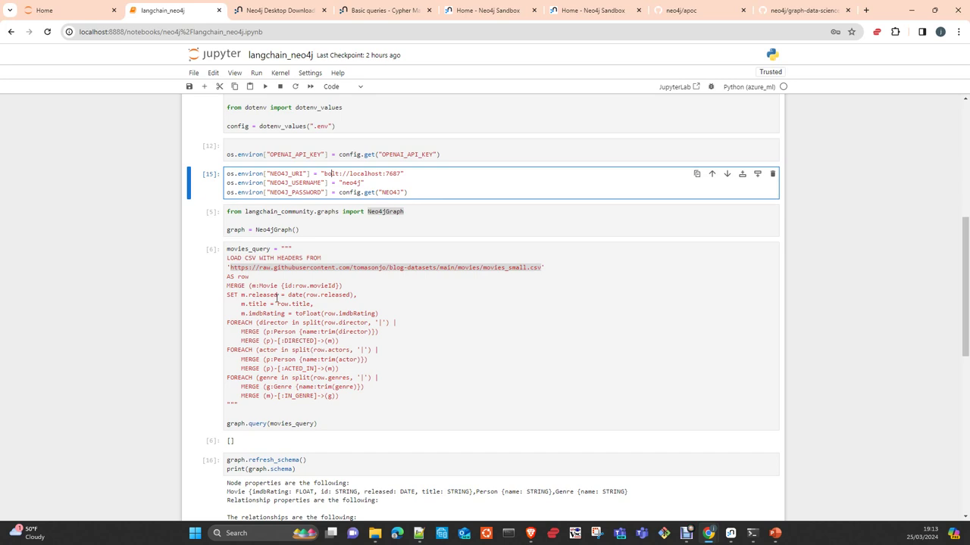
left_click_drag(229, 286, 399, 359)
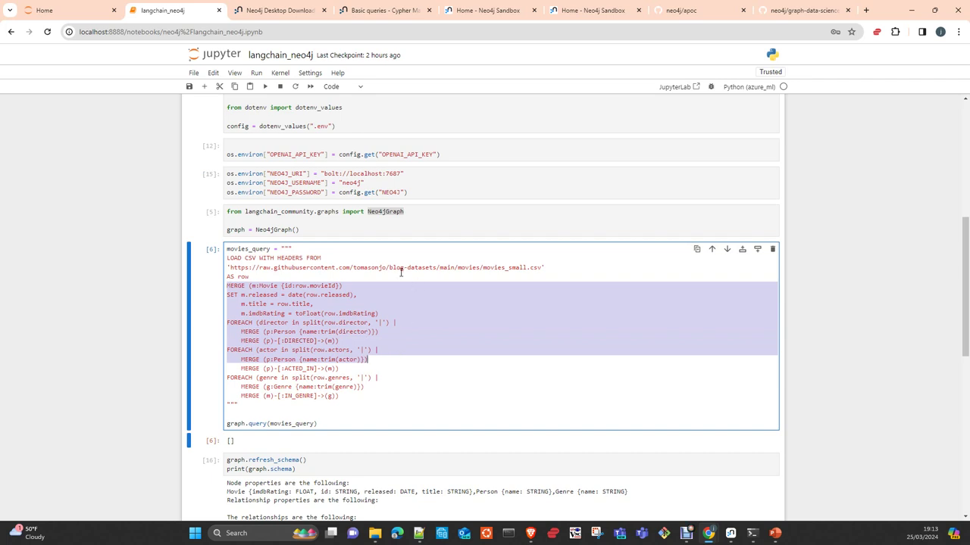
double_click(331, 175)
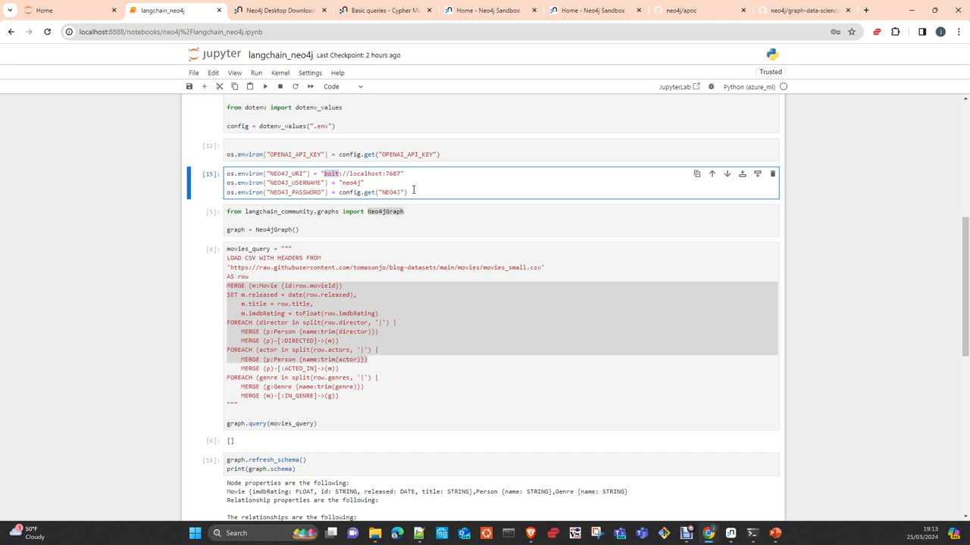
double_click(393, 174)
scroll(310, 369, "up", 2)
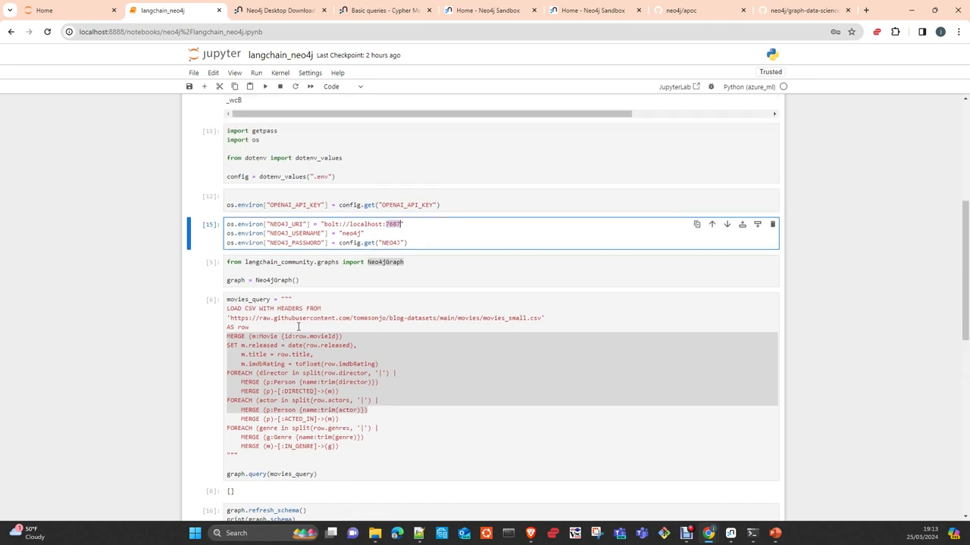
- Highlight langchain_community and the Neo4jGraph class in the import line, and look over the movies_query cell below it
double_click(287, 262)
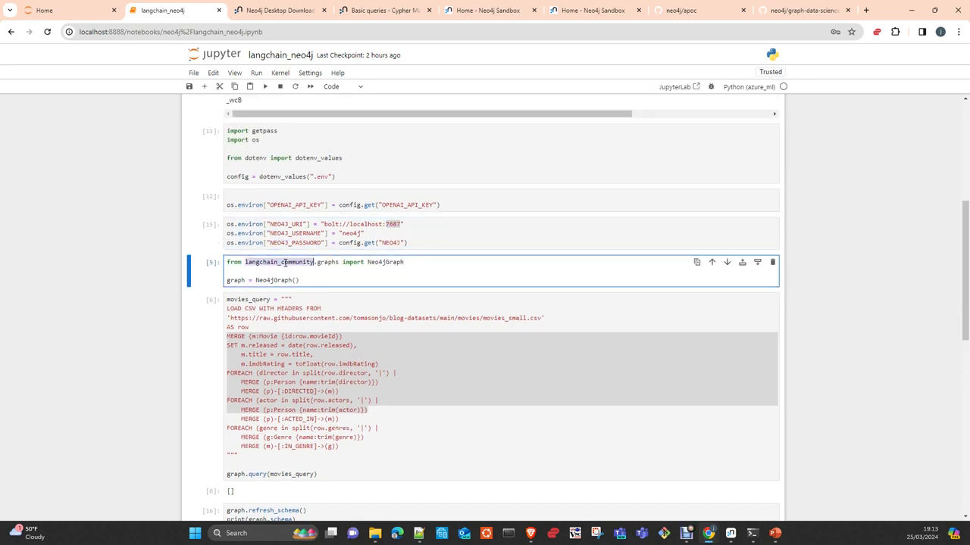
double_click(382, 262)
double_click(273, 262)
left_click(394, 261)
double_click(393, 262)
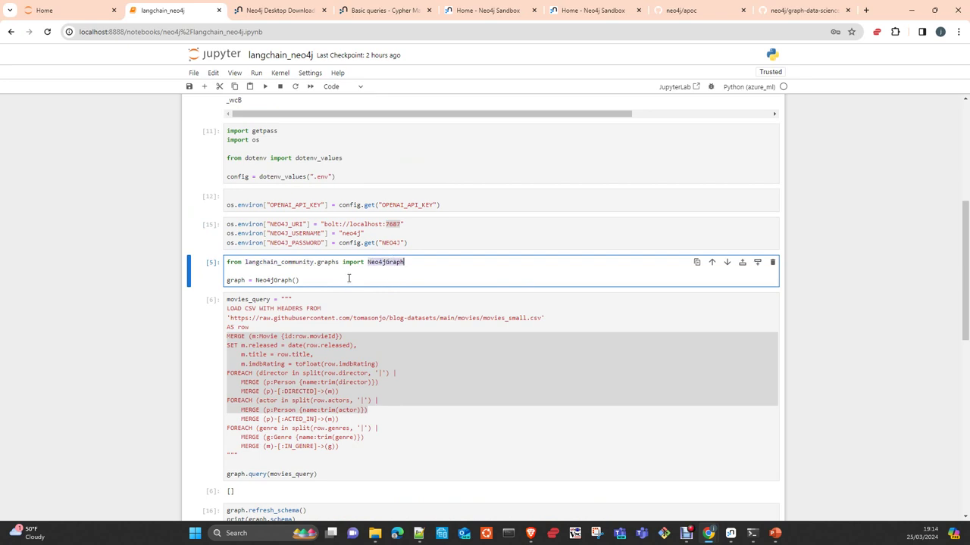
scroll(348, 295, "down", 3)
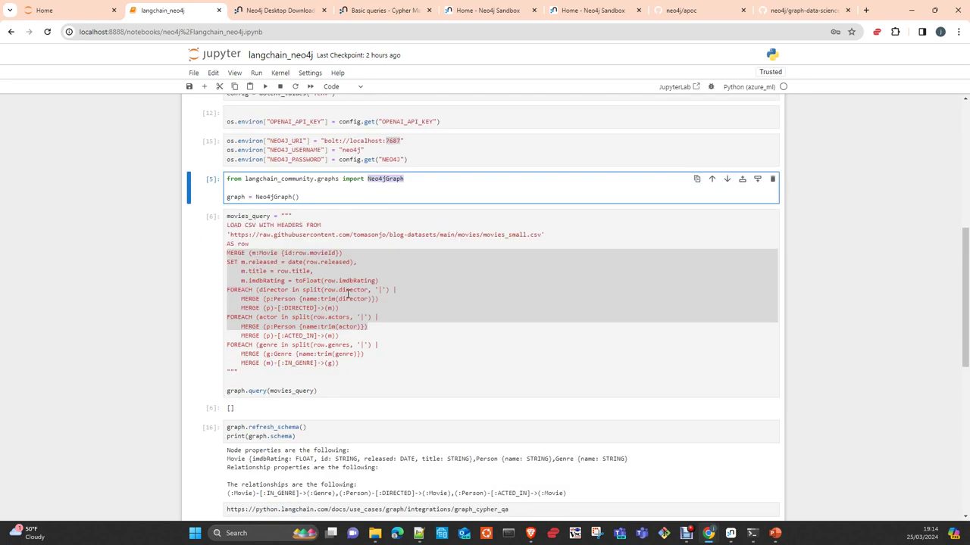
scroll(350, 297, "up", 1)
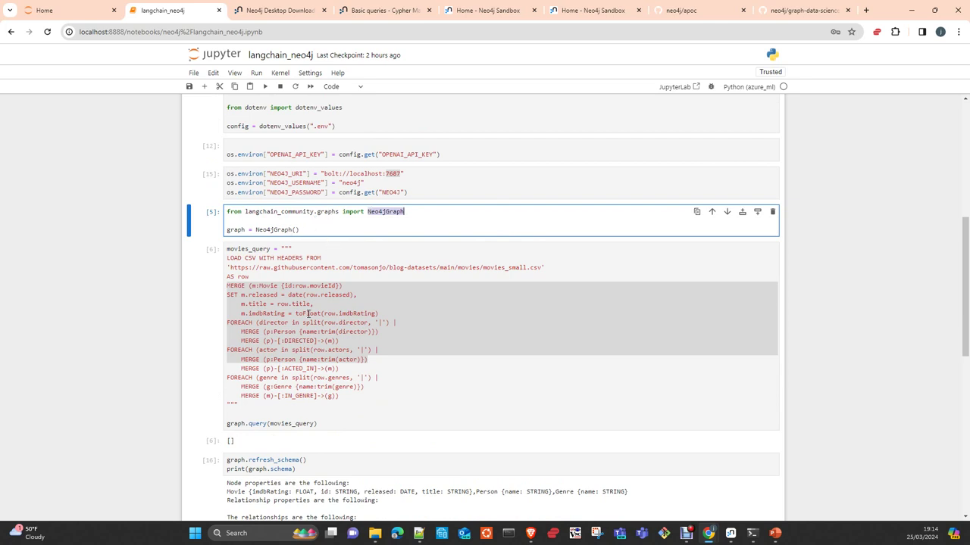
scroll(324, 230, "down", 1)
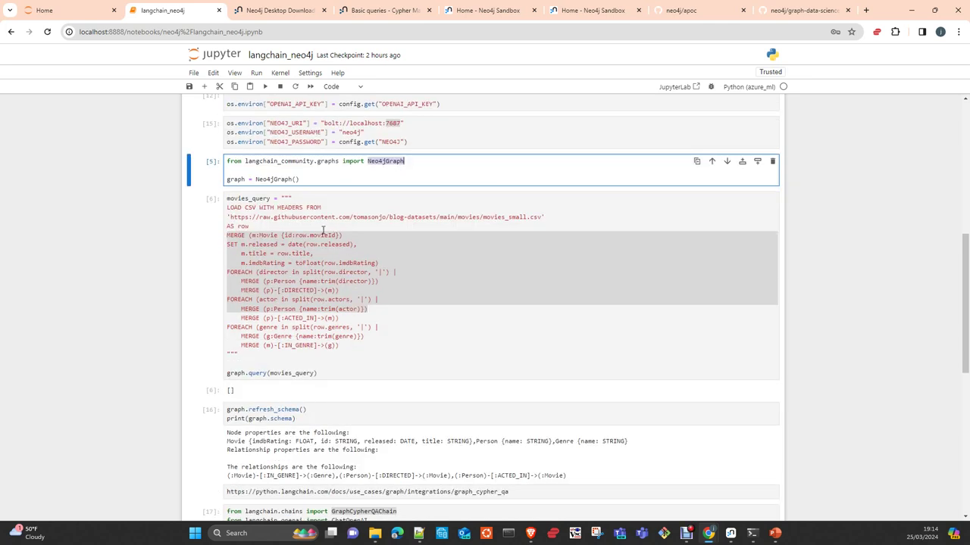
scroll(324, 230, "up", 2)
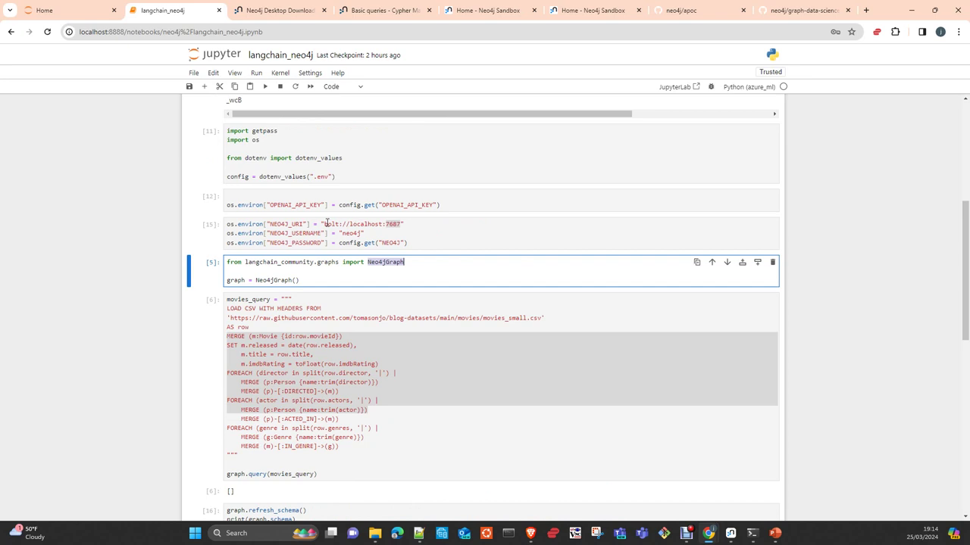
- Show the connection details of the Graph Data Science project in Neo4j Sandbox, including the credentials and Bolt URL fields
left_click(606, 10)
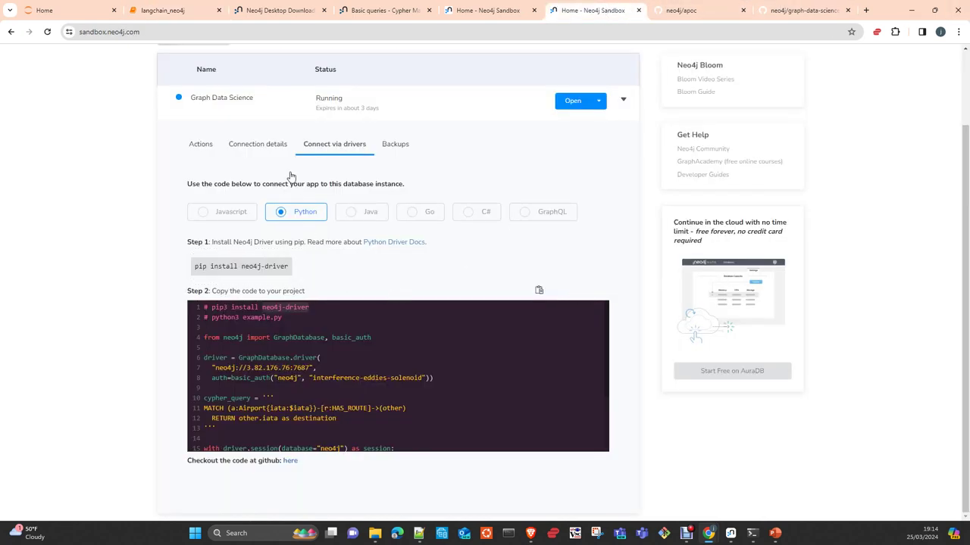
left_click(255, 149)
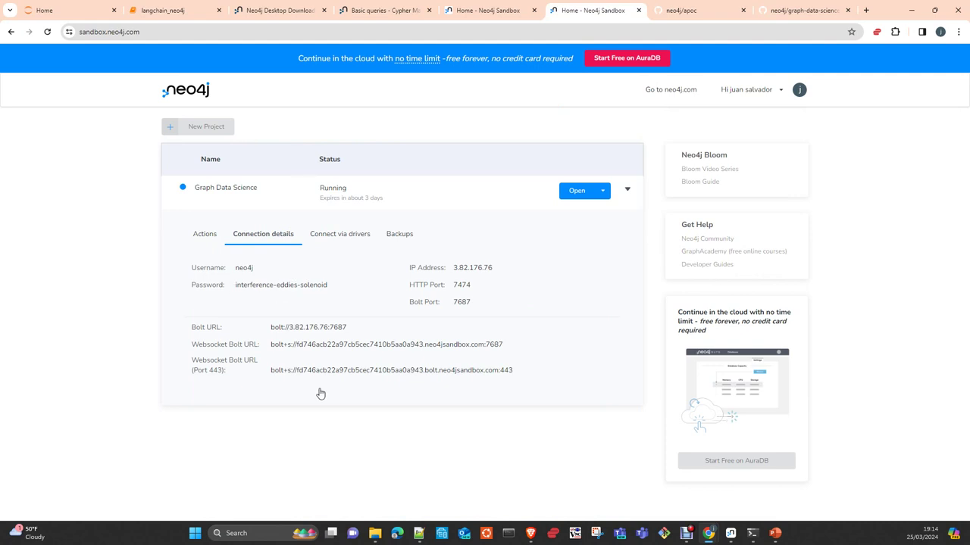
mouse_move(308, 331)
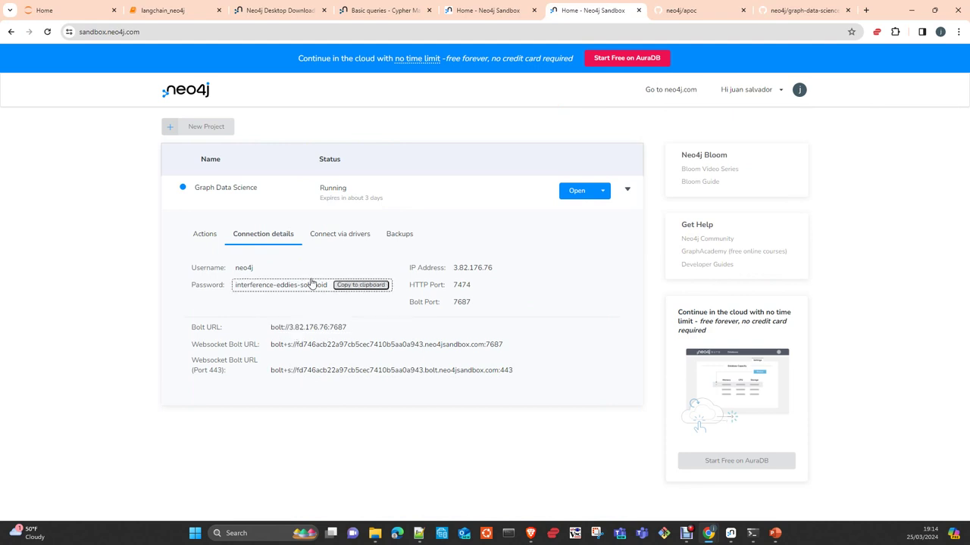
mouse_move(266, 279)
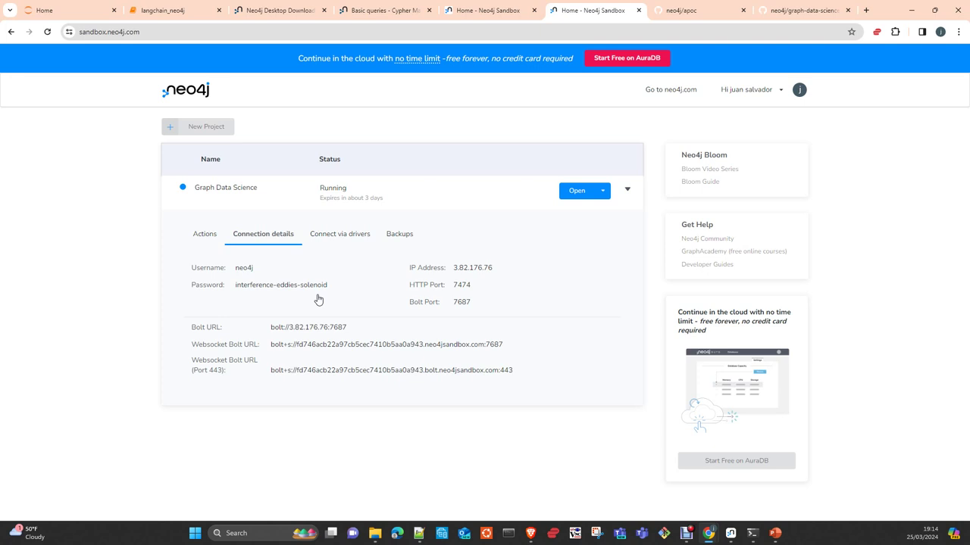
mouse_move(351, 296)
- Return to the langchain_neo4j notebook and highlight the imported Neo4jGraph class and the movies_small.csv address in movies_query
left_click(177, 10)
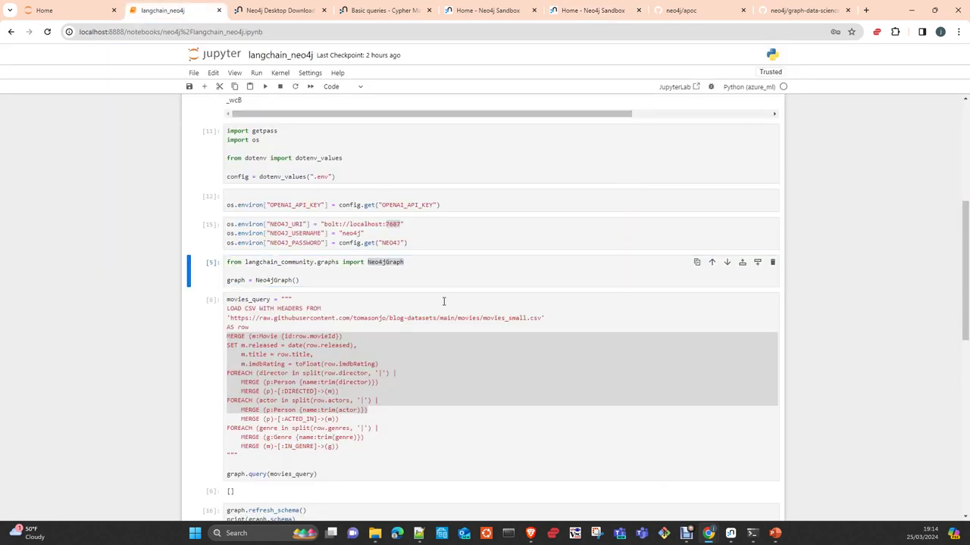
scroll(444, 301, "down", 1)
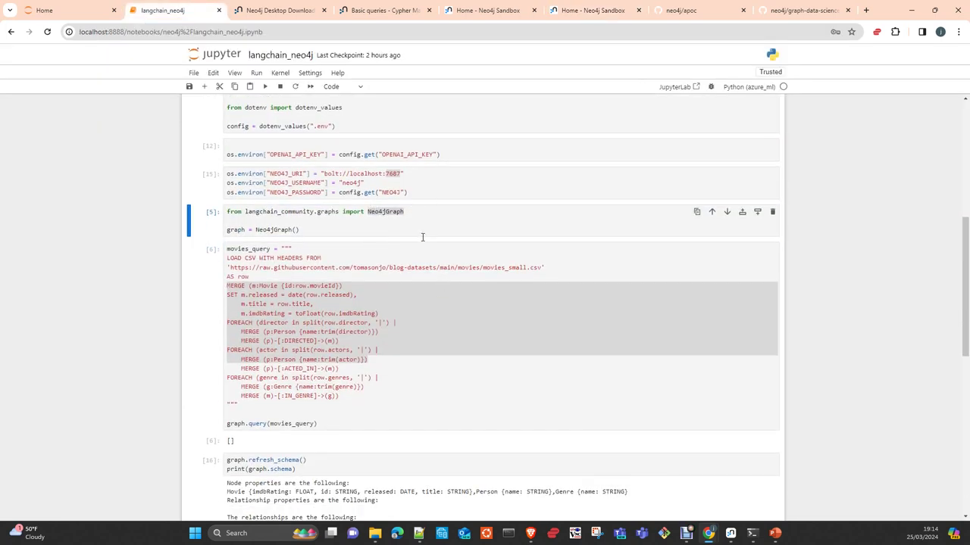
scroll(422, 237, "up", 1)
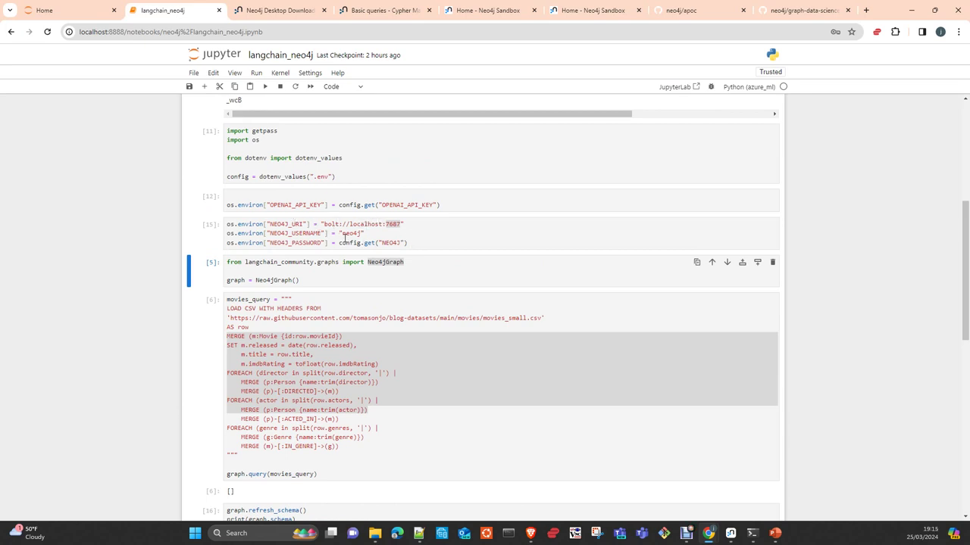
scroll(359, 284, "down", 1)
left_click(381, 212)
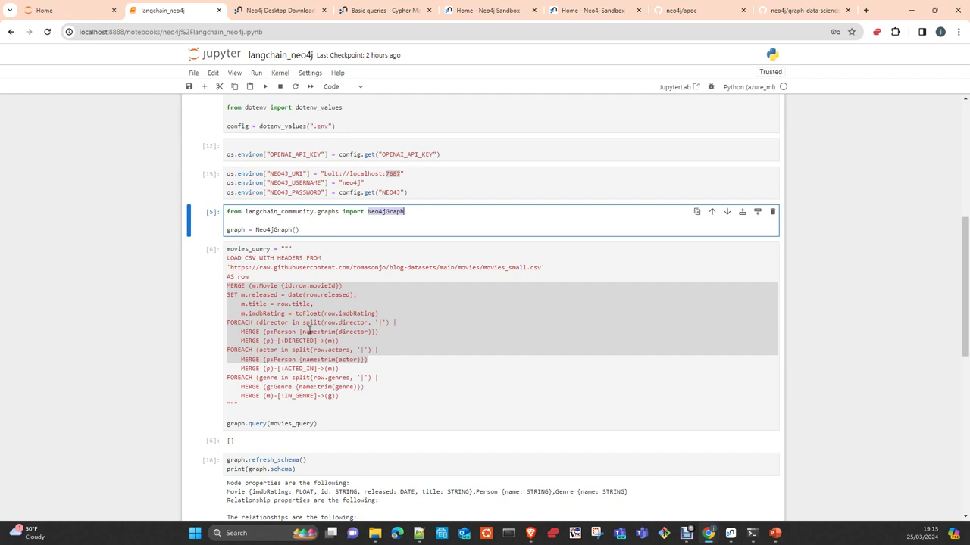
left_click(388, 415)
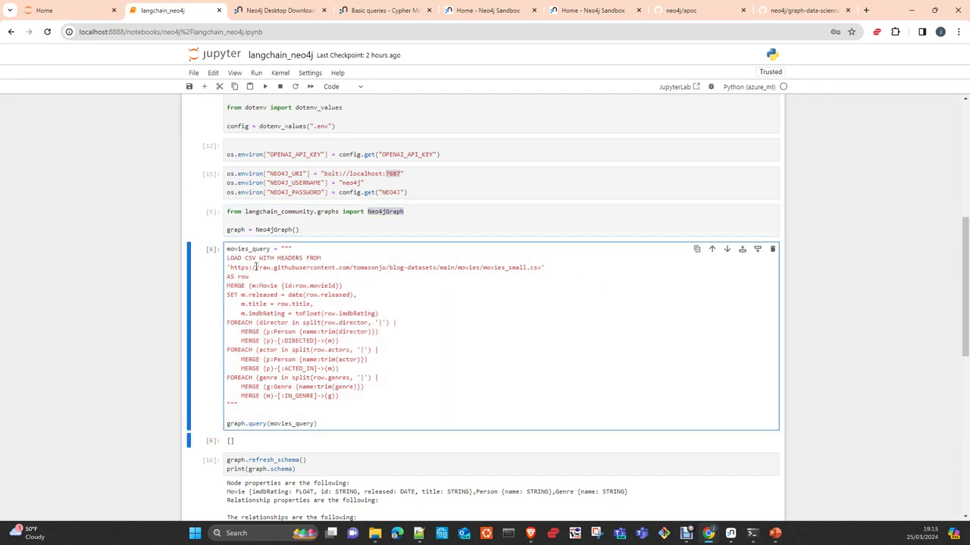
left_click_drag(229, 267, 530, 277)
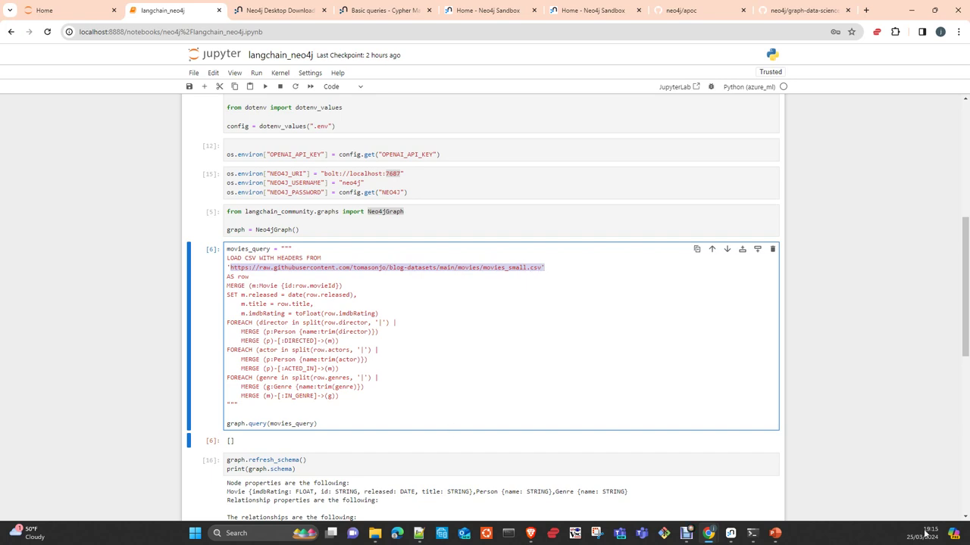
- Switch to Neo4j Browser and close the enlarged ACTED_IN query result
mouse_move(730, 532)
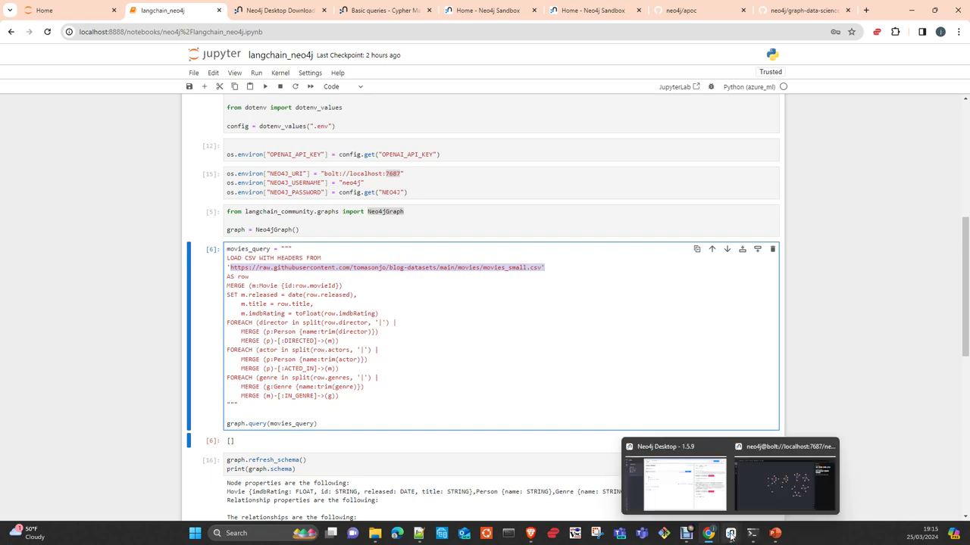
left_click(761, 497)
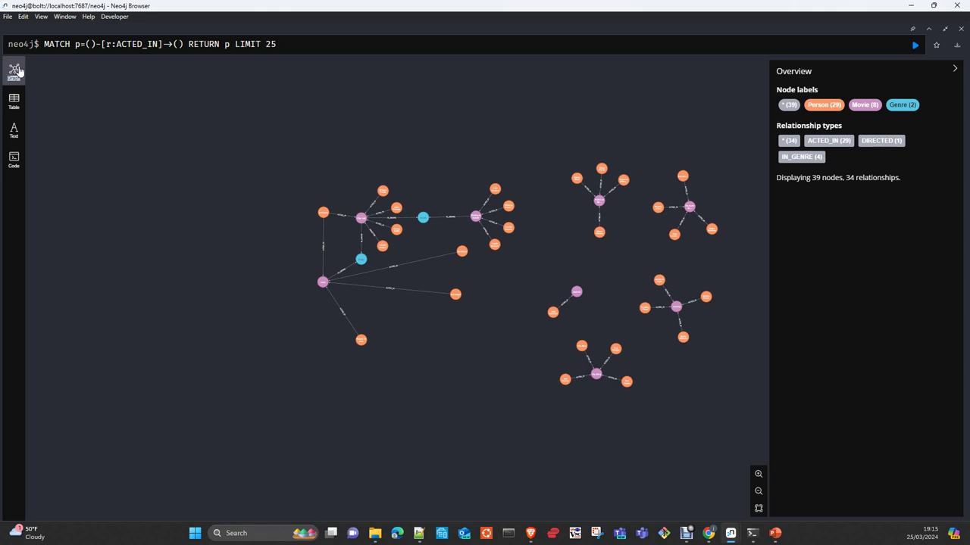
left_click(961, 28)
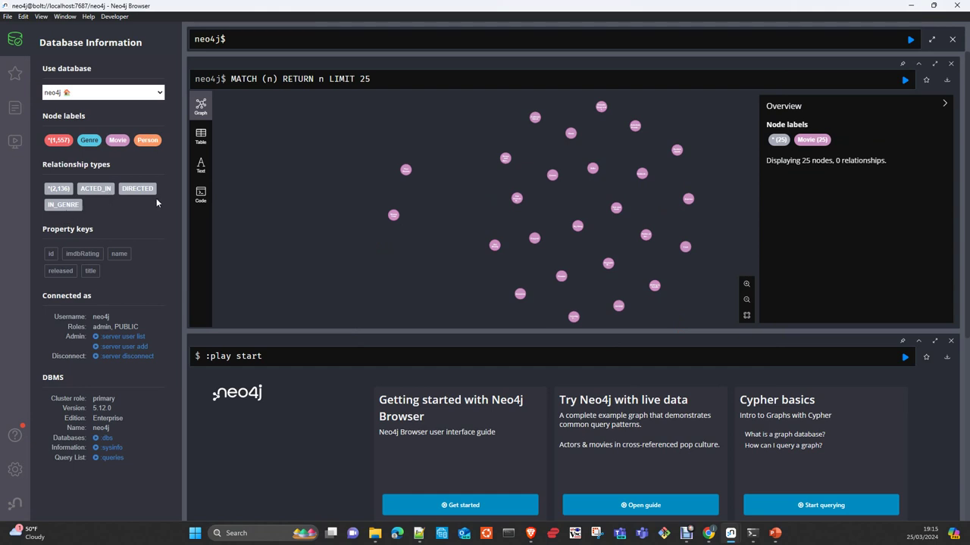
- Graph up to 25 relationships of all types and move one linked person and movie pair away from the others
left_click(64, 190)
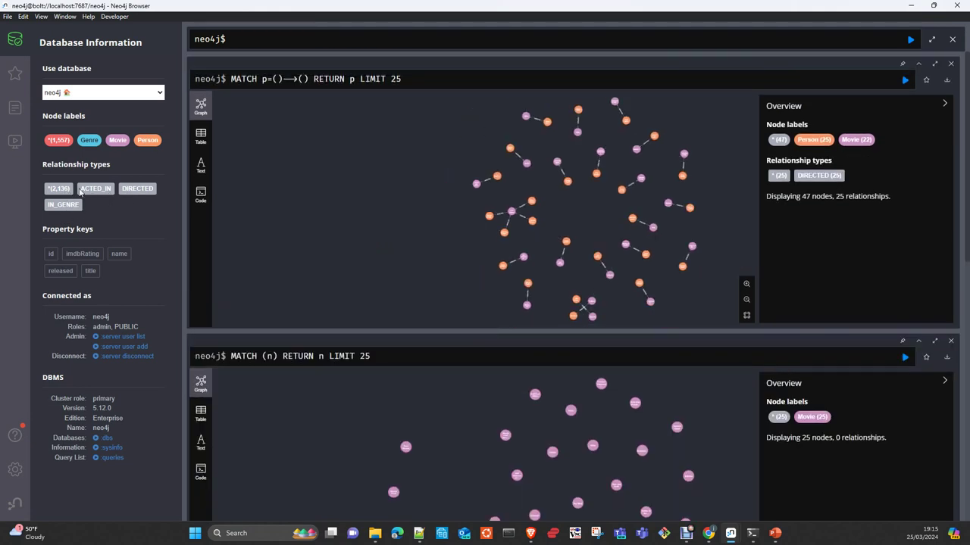
left_click_drag(489, 180, 399, 171)
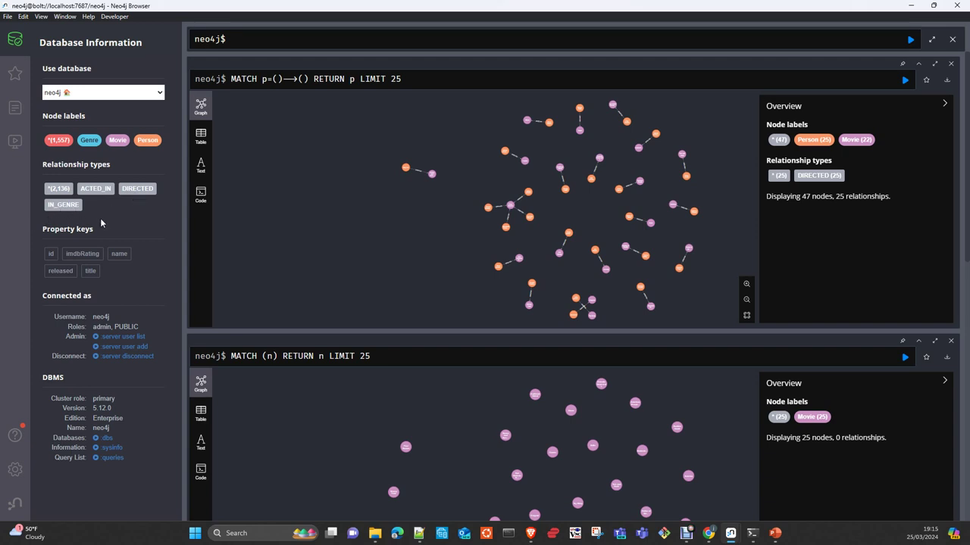
- Query the imdbRating, name, title and released property values, and return to the langchain_neo4j notebook
left_click(73, 257)
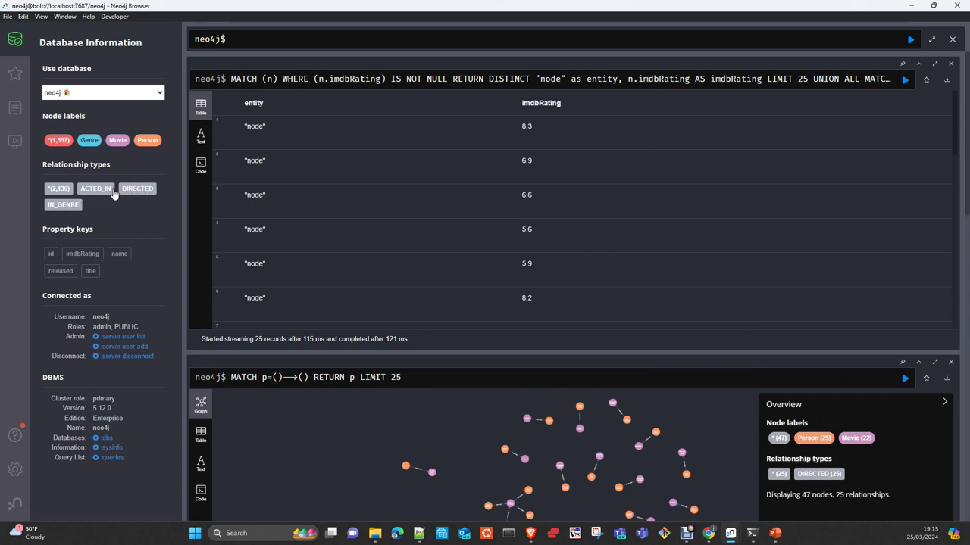
left_click(119, 254)
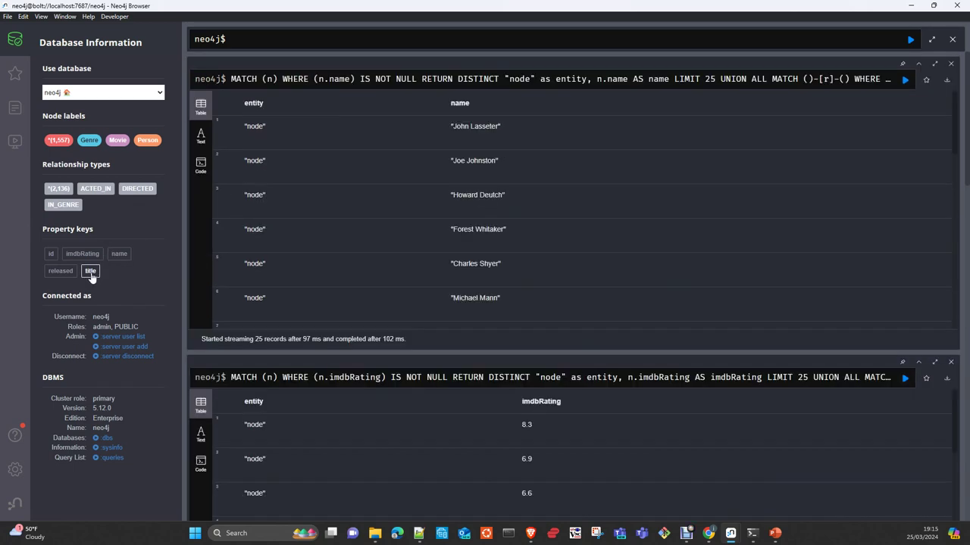
left_click(90, 271)
left_click(61, 273)
left_click(909, 9)
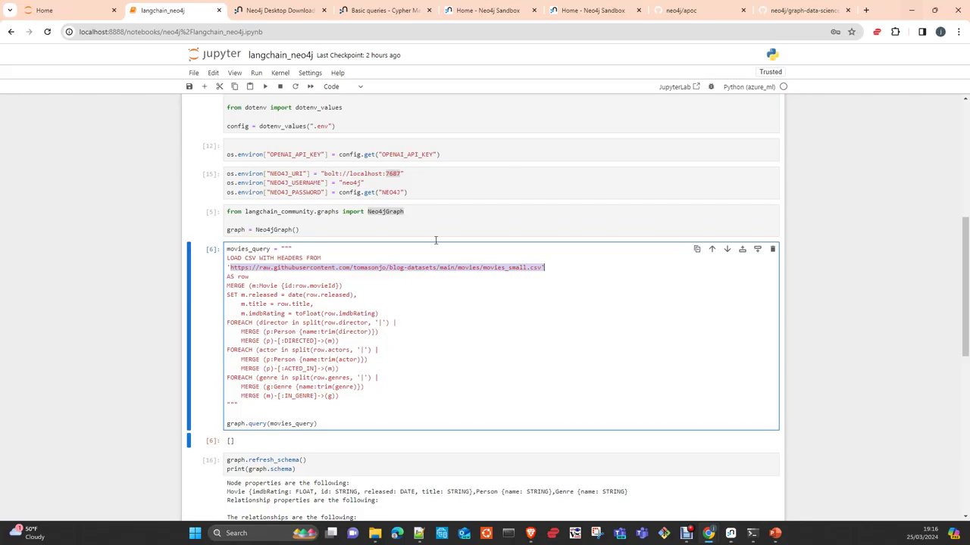